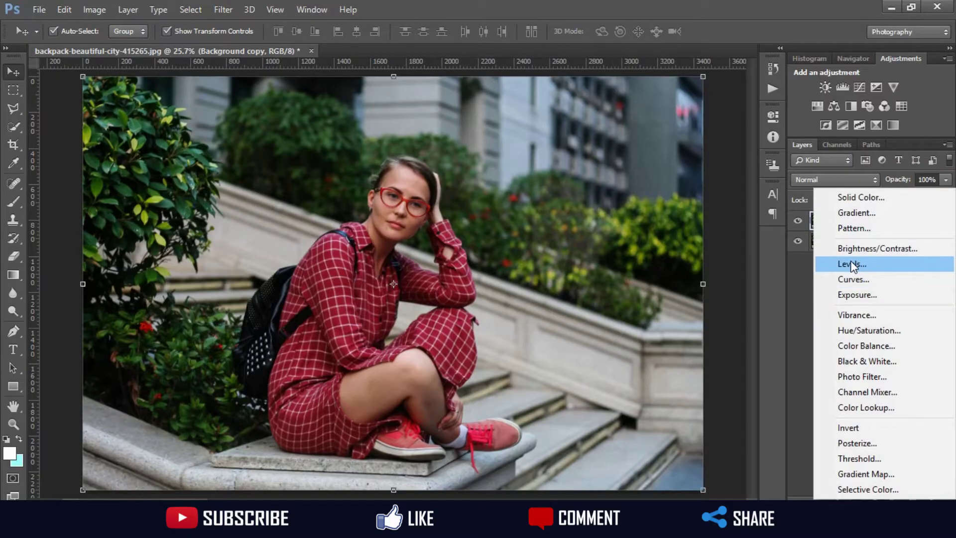
Add a default Levels 1 adjustment layer above the Background copy.
left_click(851, 261)
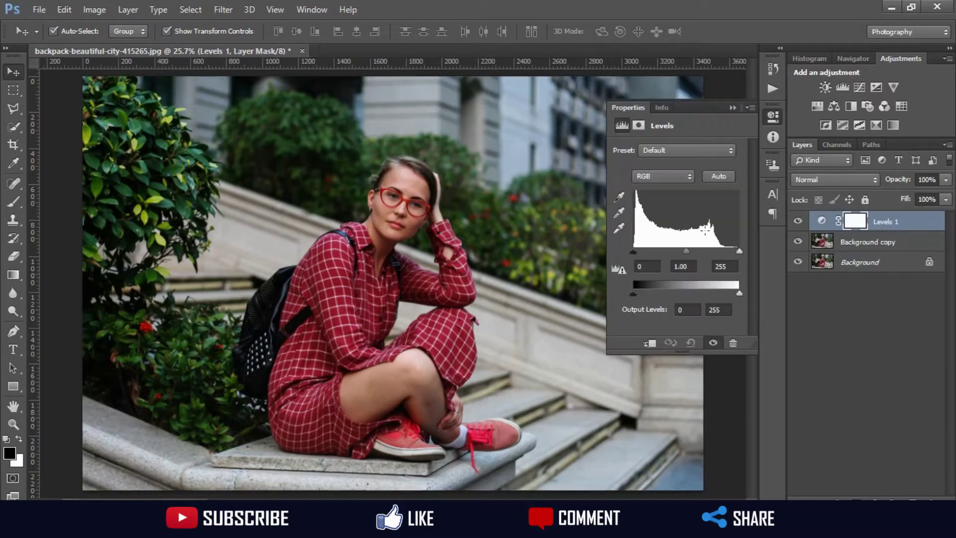
Set the Levels white input to 226, stamp visible into Layer 1, and open Camera Raw Filter.
left_click_drag(737, 251, 727, 252)
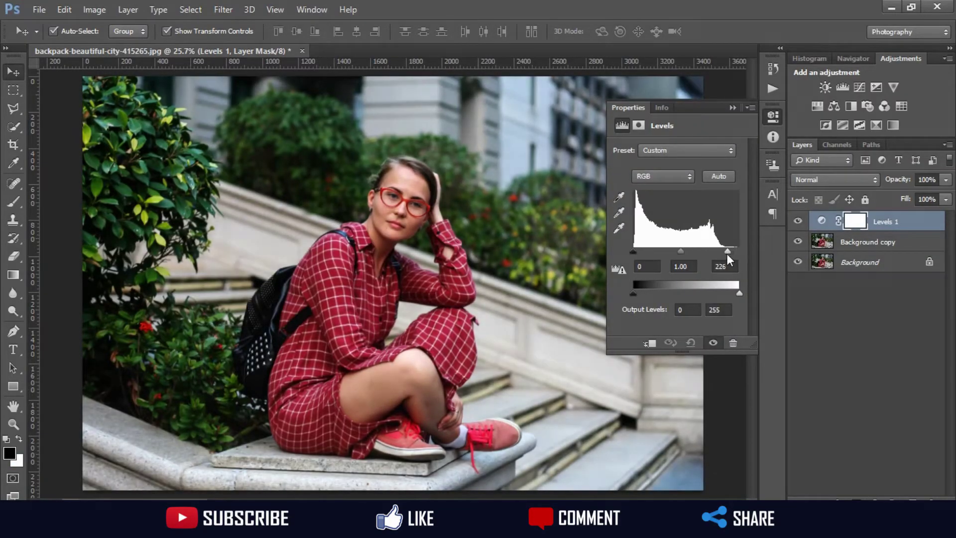
left_click(736, 107)
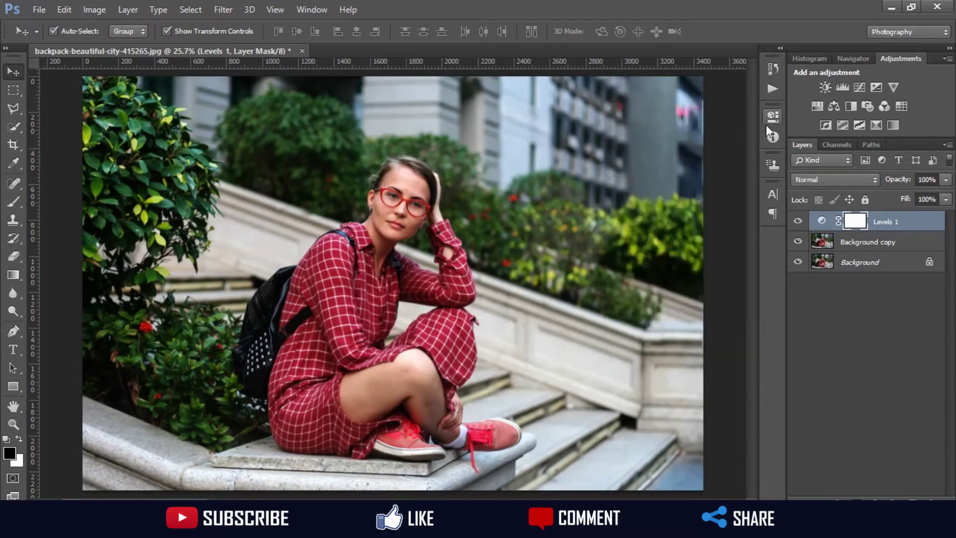
key("ctrl+shift+alt+e")
left_click(223, 10)
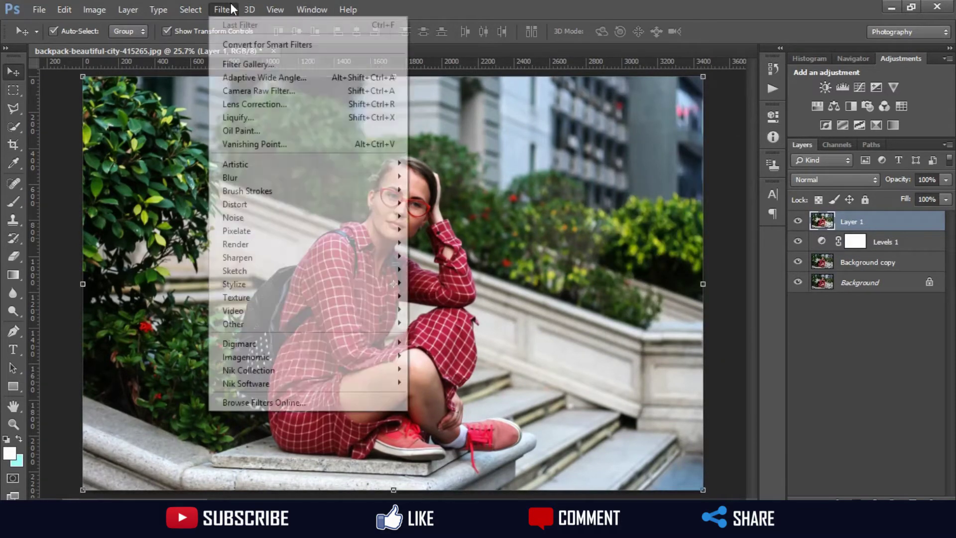
left_click(253, 88)
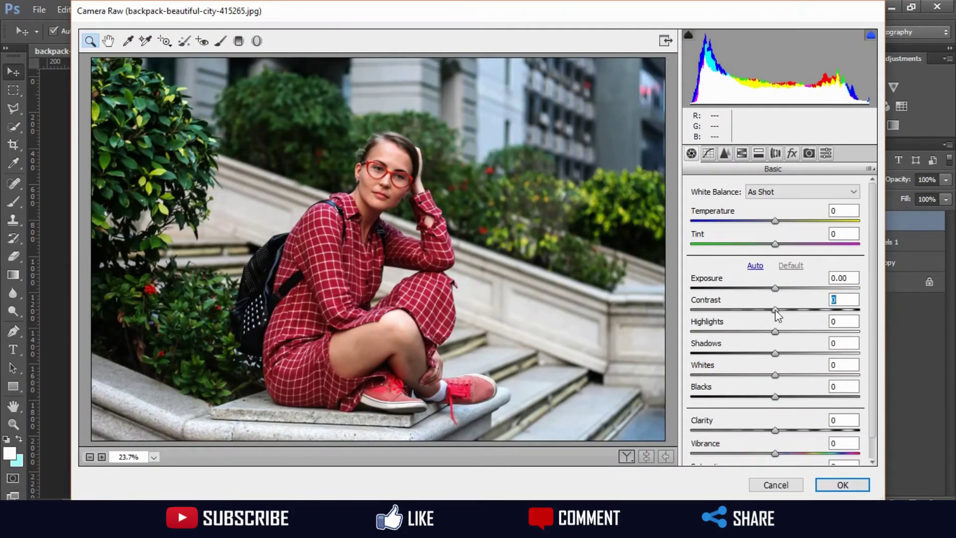
Set Contrast +31, Highlights -33, Shadows +29, Whites -24, Blacks +28 and Clarity +27.
left_click_drag(776, 308, 801, 309)
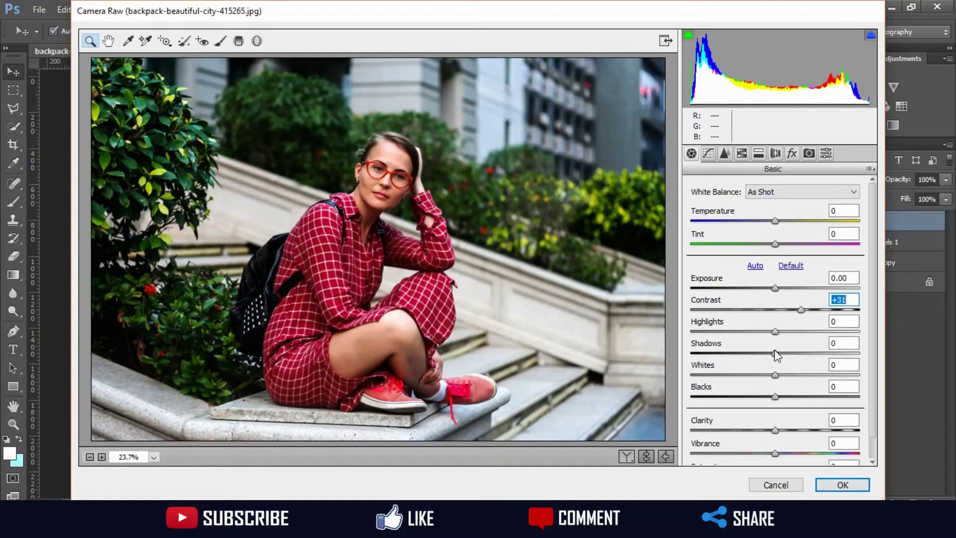
left_click_drag(776, 353, 800, 353)
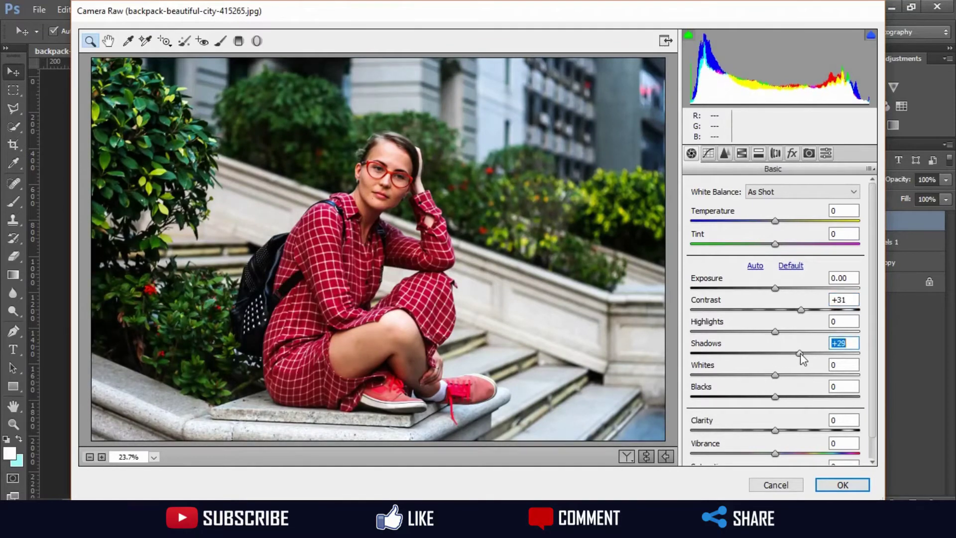
left_click_drag(775, 397, 800, 397)
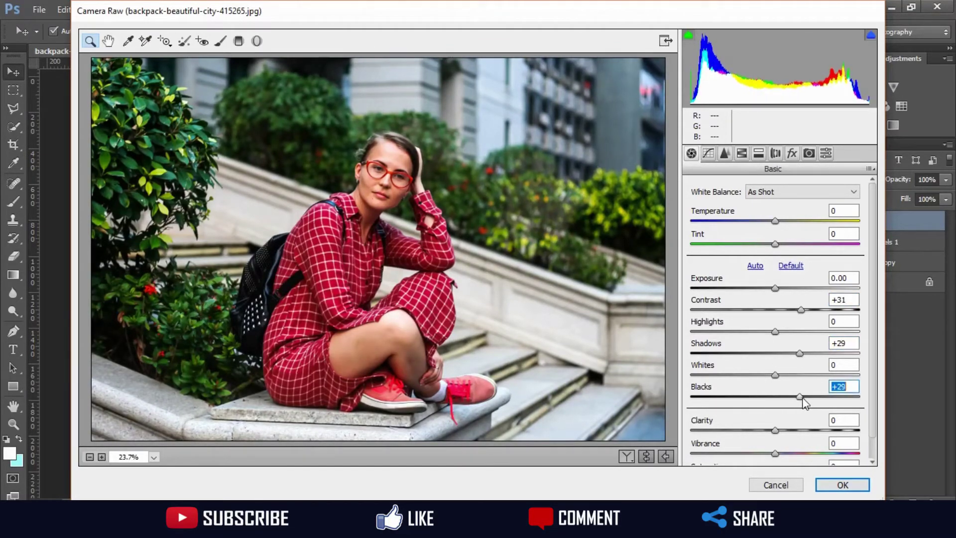
left_click_drag(776, 375, 755, 375)
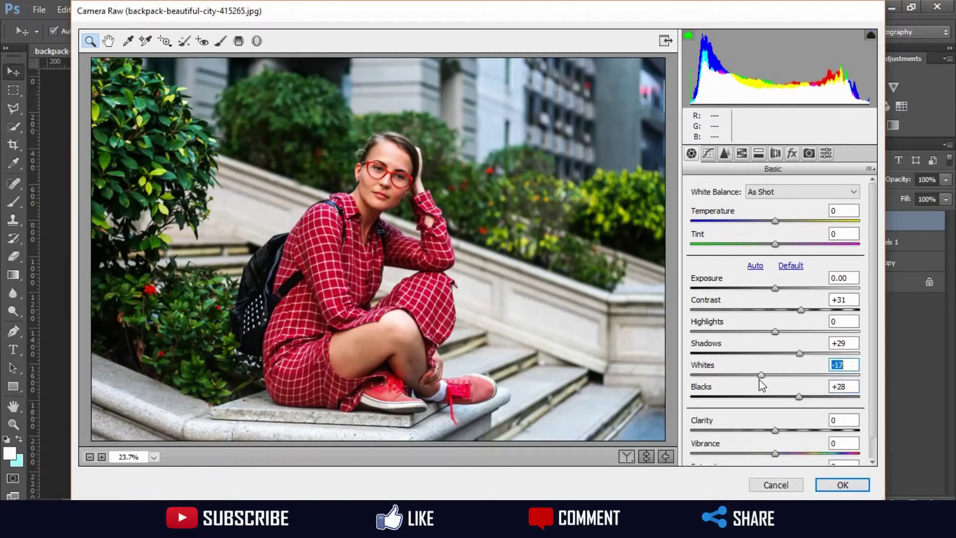
left_click_drag(776, 332, 747, 331)
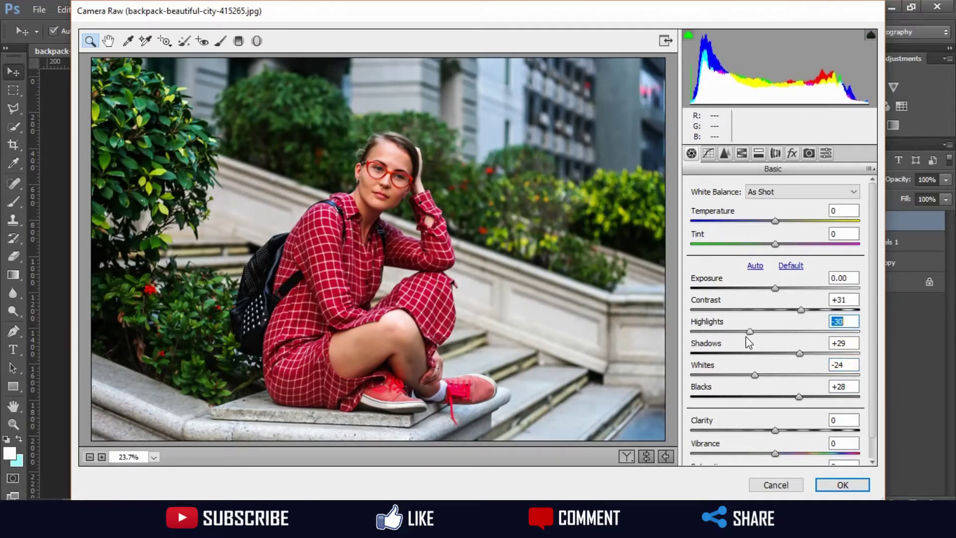
left_click_drag(775, 431, 797, 430)
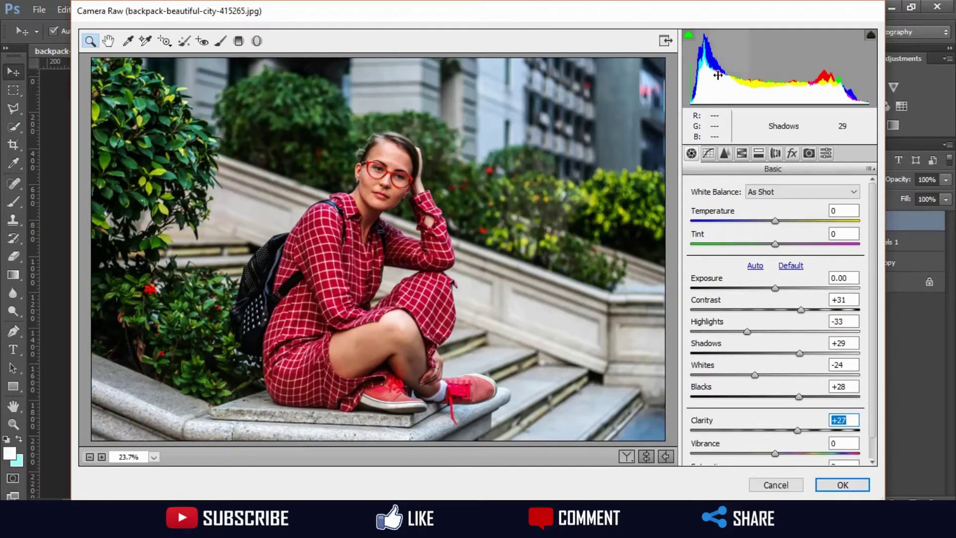
Add three points to the Point tone curve, lifting the black point and lowering the white point.
left_click(708, 154)
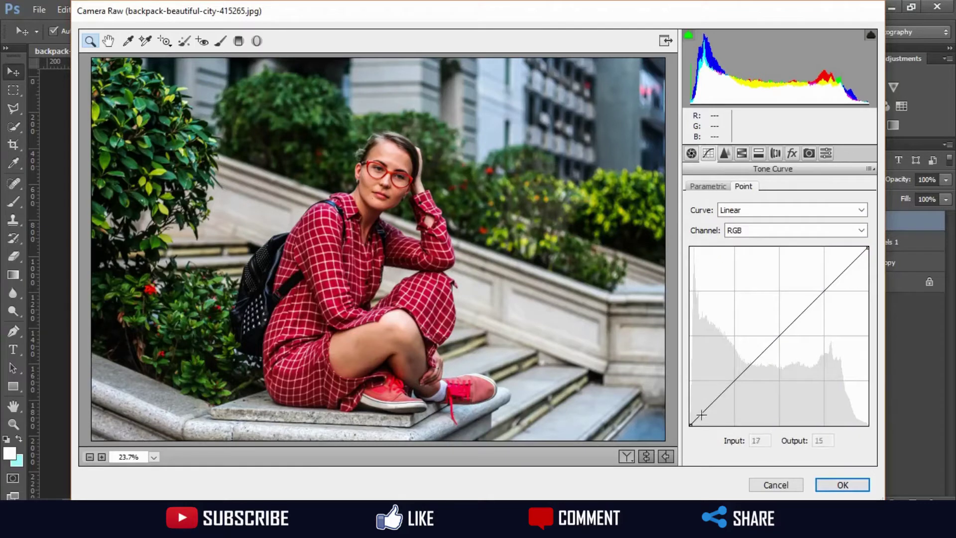
left_click(735, 379)
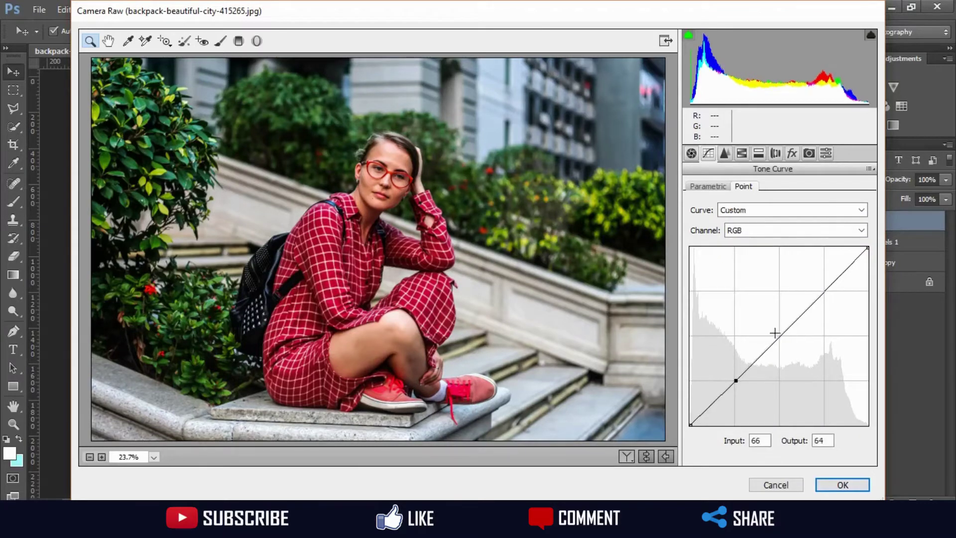
left_click(780, 336)
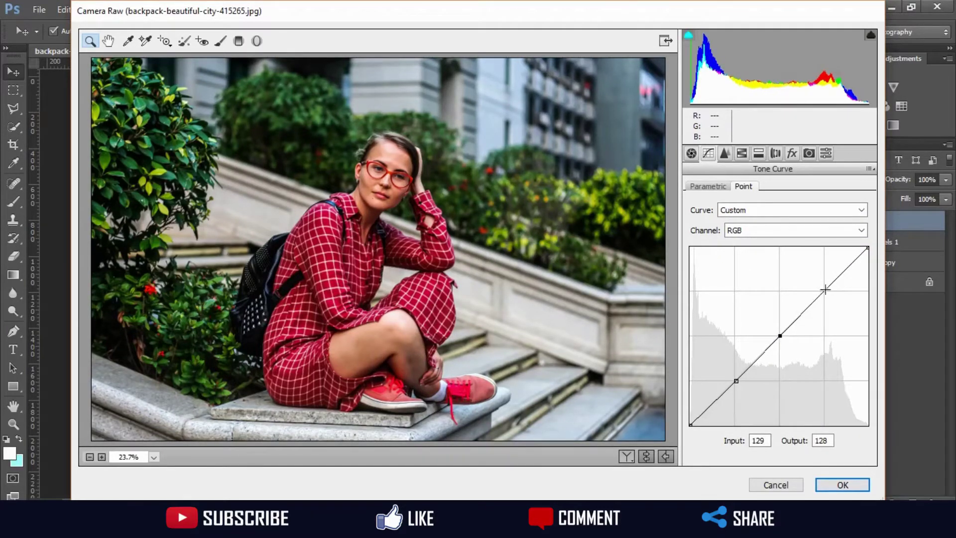
left_click(823, 291)
left_click(692, 426)
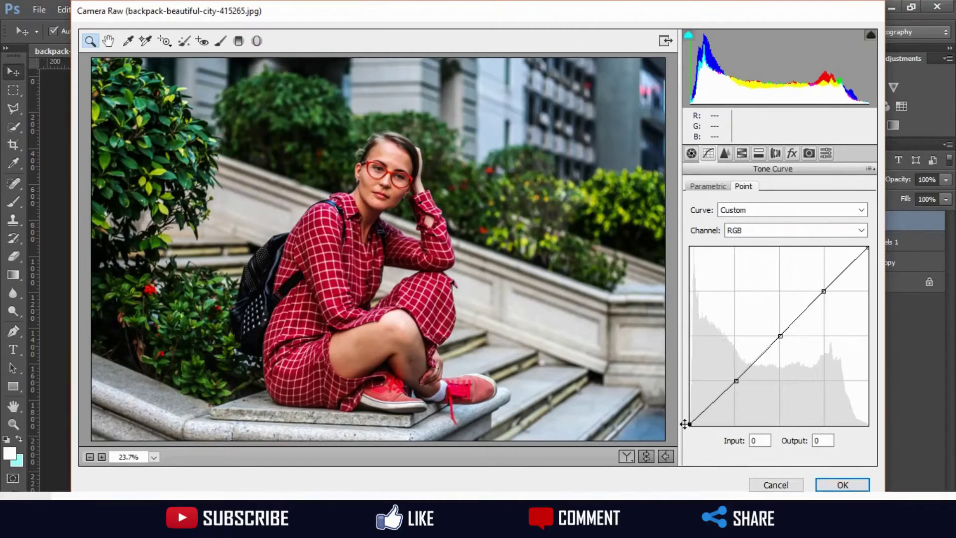
mouse_move(691, 434)
left_mouse_down()
mouse_move(705, 439)
mouse_move(677, 412)
left_mouse_up()
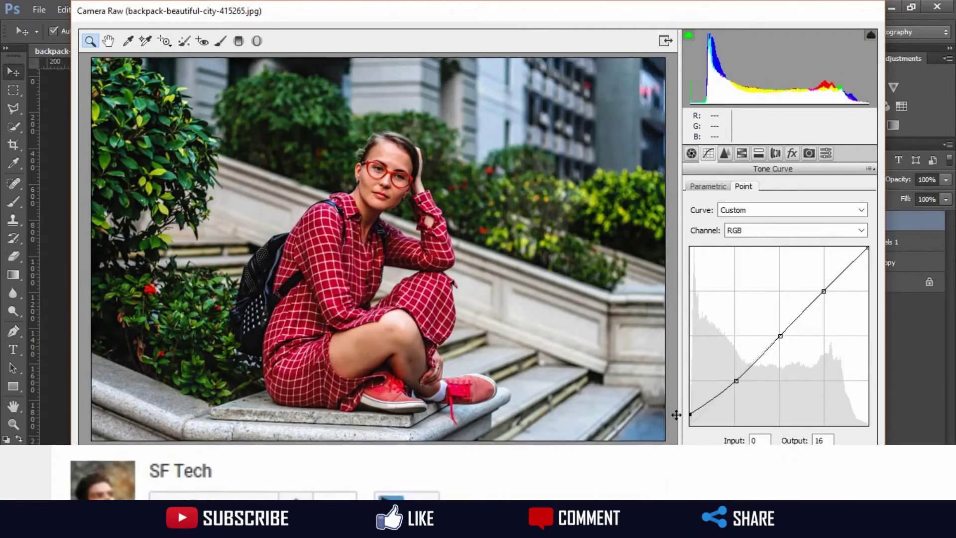
left_click_drag(867, 248, 878, 273)
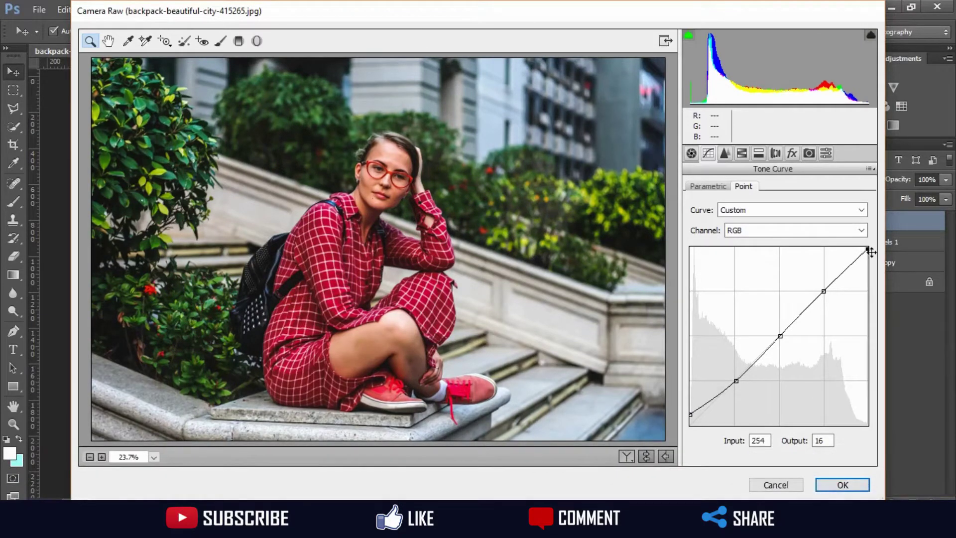
left_click_drag(798, 315, 797, 313)
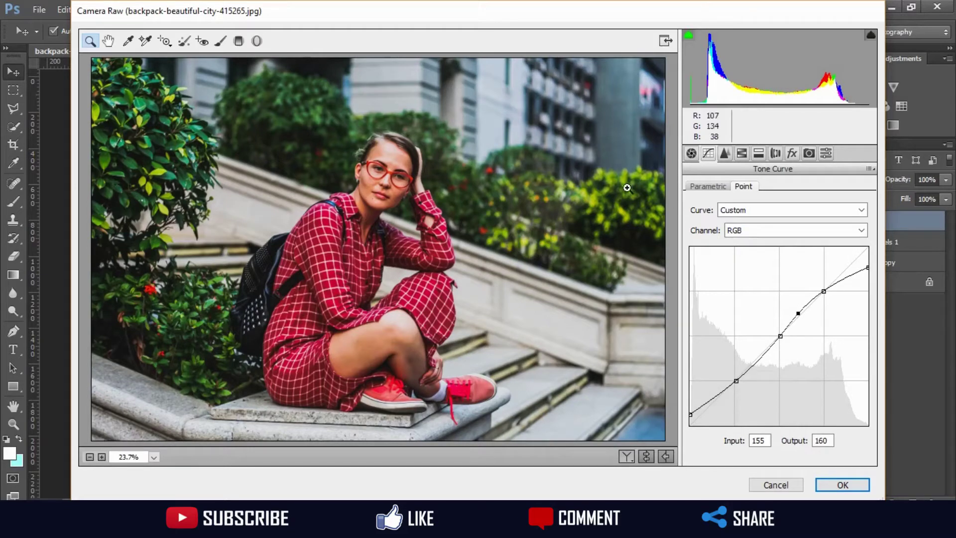
Anchor the Blue channel curve's highlights and raise its black output to 14.
left_click(745, 230)
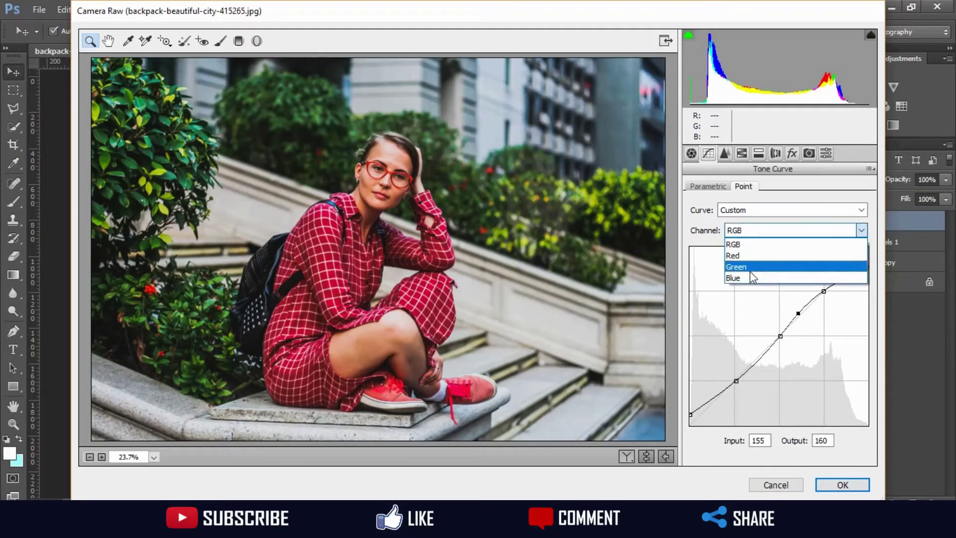
left_click(752, 277)
left_click_drag(868, 248, 872, 253)
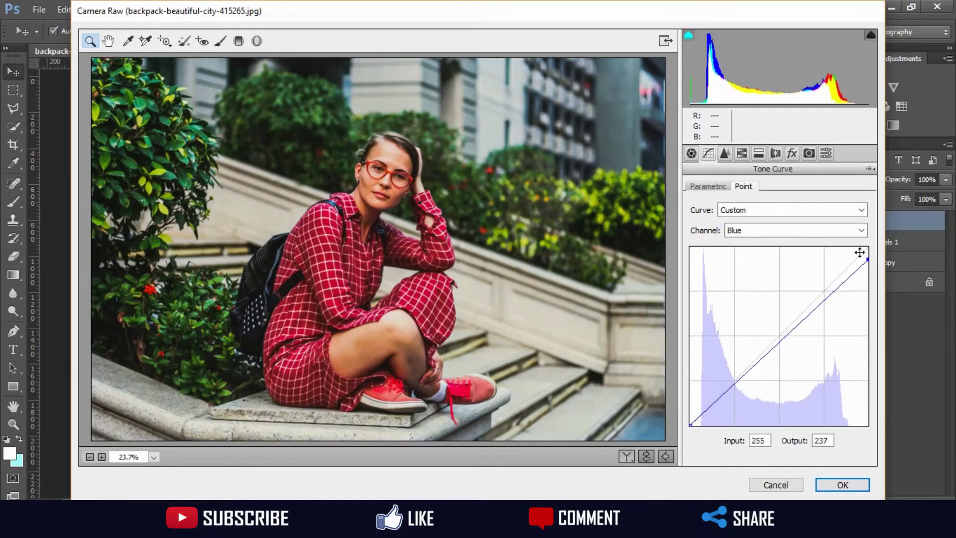
left_click_drag(871, 254, 869, 248)
left_click(826, 291)
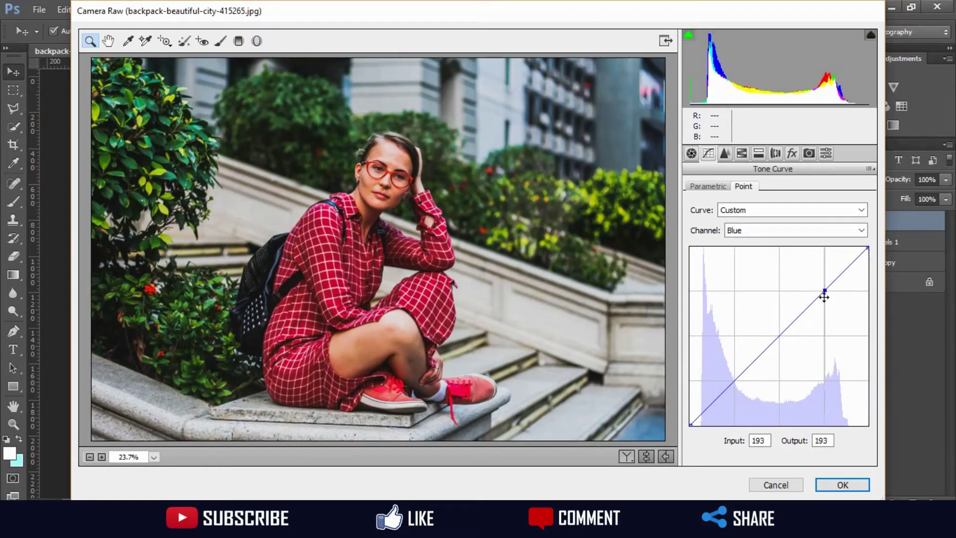
left_click_drag(691, 427, 685, 415)
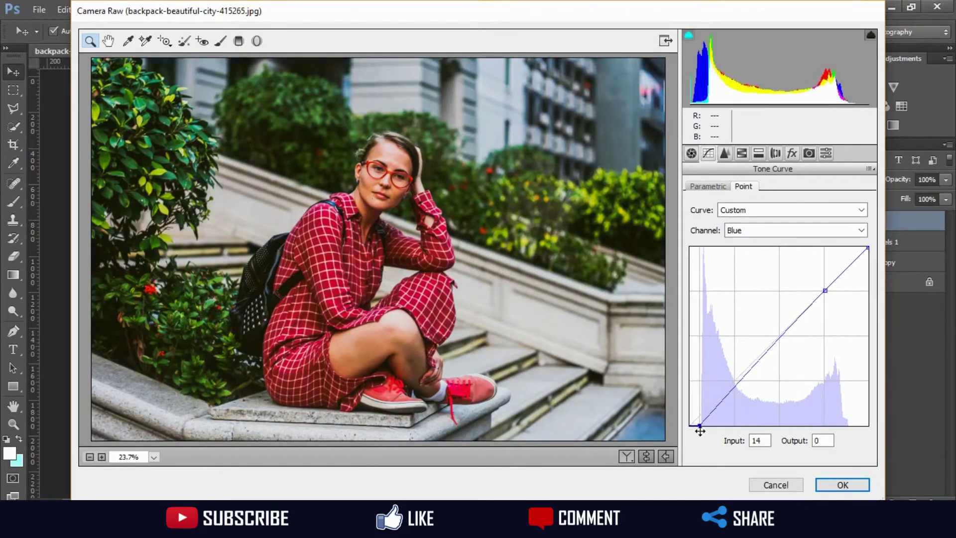
mouse_move(686, 416)
left_mouse_down()
mouse_move(692, 427)
mouse_move(684, 421)
left_mouse_up()
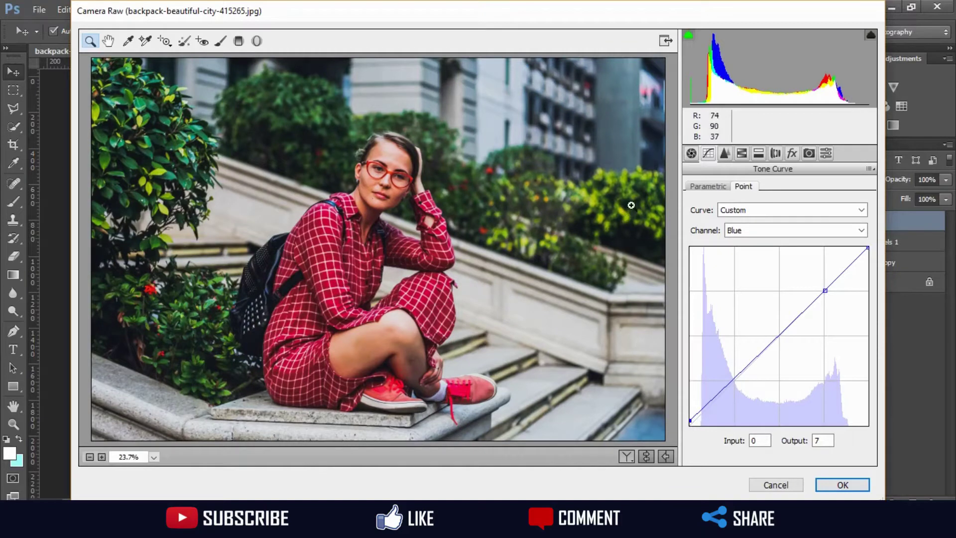
left_click_drag(689, 421, 684, 417)
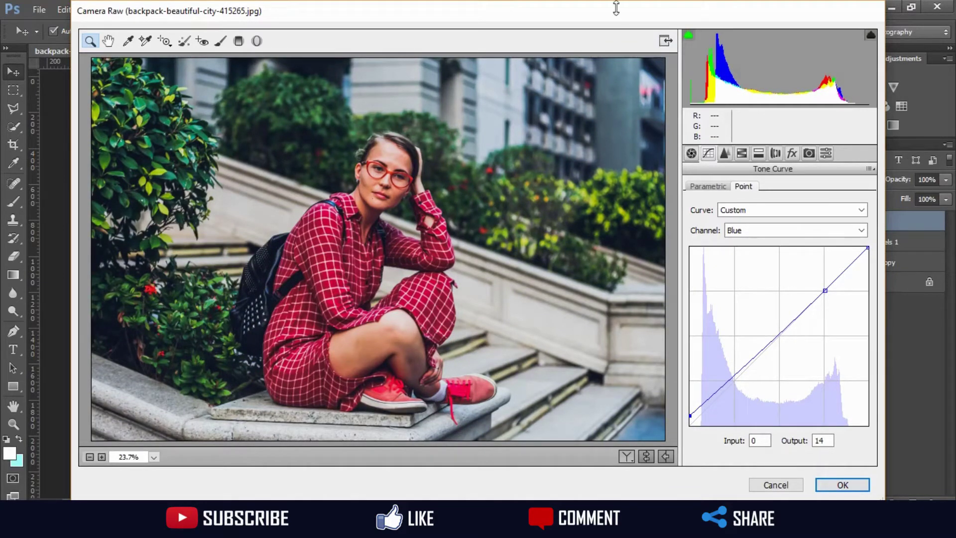
left_click(725, 153)
Darken the Greens luminance and desaturate Yellows to -63 and Greens to -38.
left_click(758, 154)
left_click(742, 153)
left_click(726, 209)
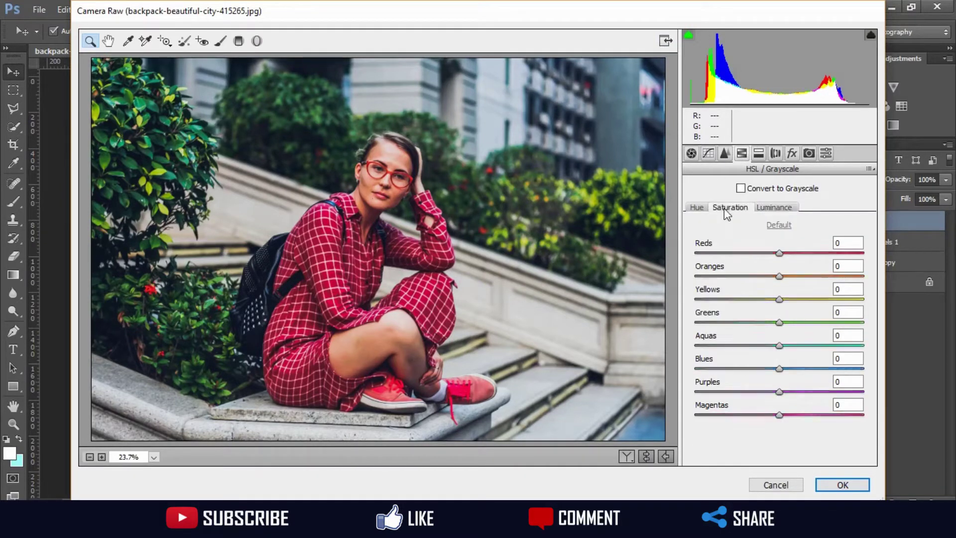
left_click(774, 207)
mouse_move(780, 322)
left_mouse_down()
mouse_move(752, 323)
mouse_move(779, 322)
mouse_move(731, 299)
mouse_move(695, 299)
left_mouse_up()
left_click(730, 208)
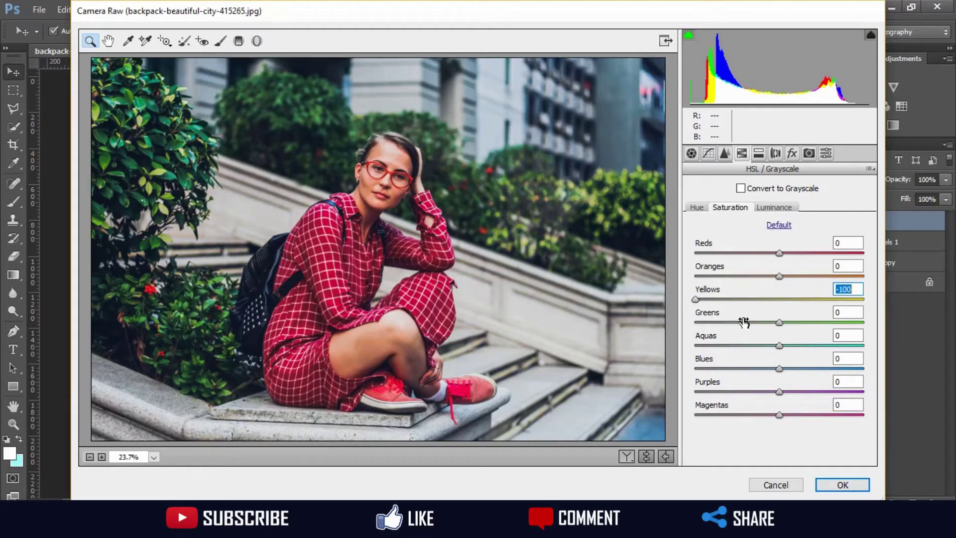
left_click_drag(782, 323, 750, 329)
mouse_move(696, 300)
left_mouse_down()
mouse_move(824, 299)
mouse_move(717, 299)
mouse_move(727, 299)
left_mouse_up()
Shift the Yellows hue to -64 and the Greens hue to -13.
left_click(697, 207)
mouse_move(779, 322)
left_mouse_down()
mouse_move(747, 323)
mouse_move(827, 323)
mouse_move(770, 323)
left_mouse_up()
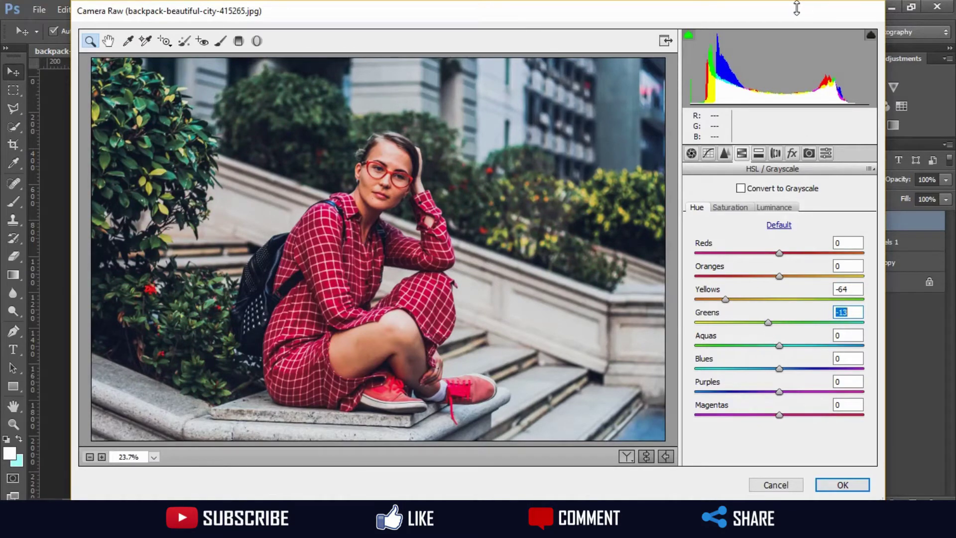
left_click(775, 153)
Calibrate Green Primary to hue -17, saturation +9 and Red Primary saturation +10, then apply.
left_click(792, 154)
left_click(809, 152)
left_click_drag(779, 374, 813, 374)
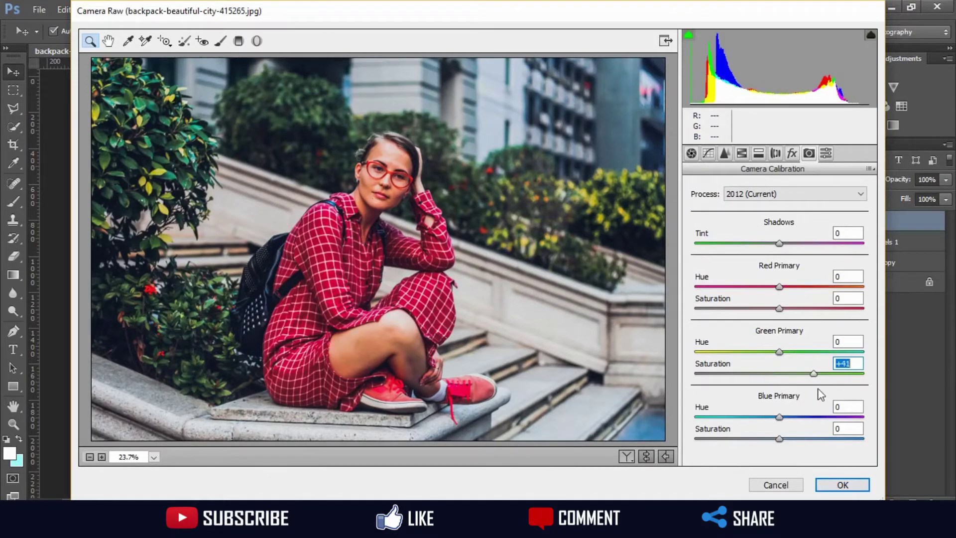
left_click_drag(822, 395, 792, 393)
left_click_drag(779, 351, 764, 357)
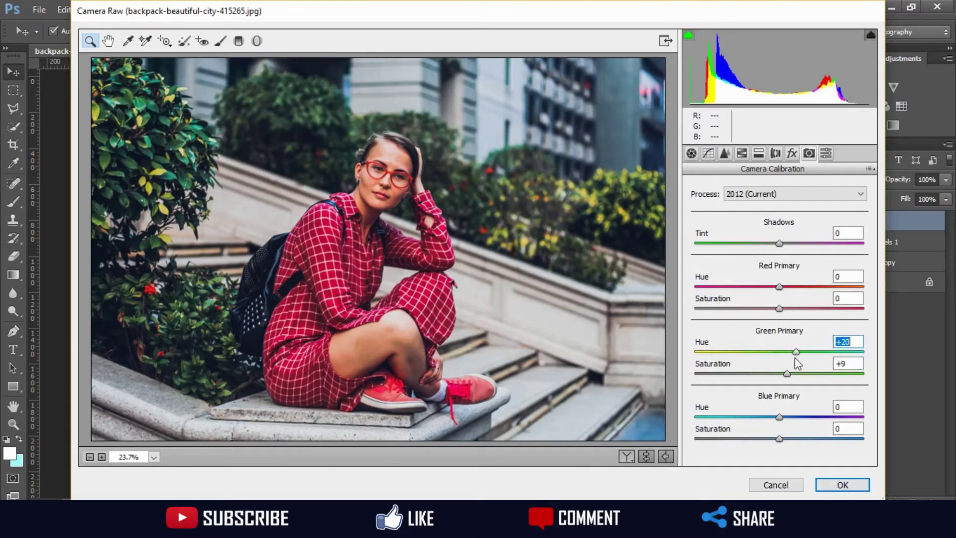
mouse_move(779, 308)
left_mouse_down()
mouse_move(796, 308)
mouse_move(788, 308)
mouse_move(790, 287)
mouse_move(762, 286)
mouse_move(759, 297)
left_mouse_up()
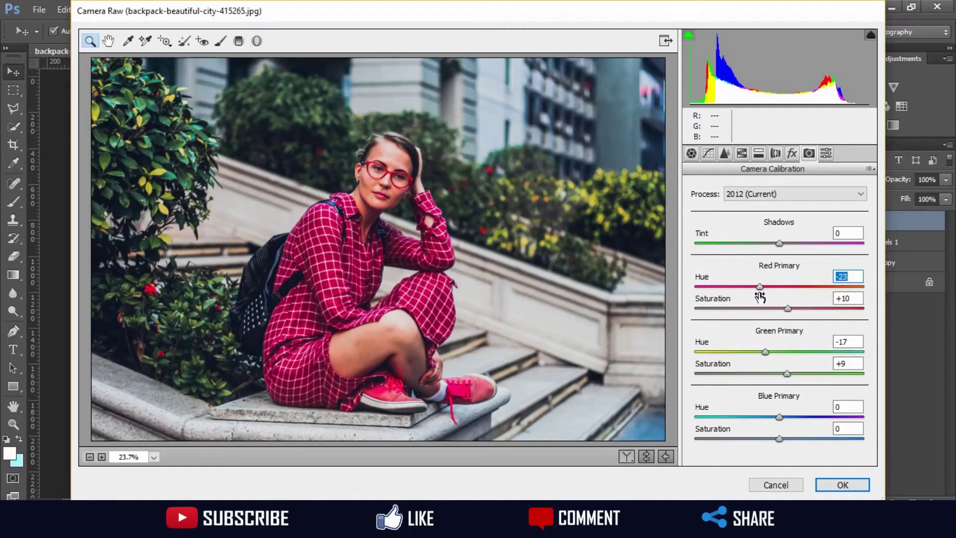
left_click(830, 485)
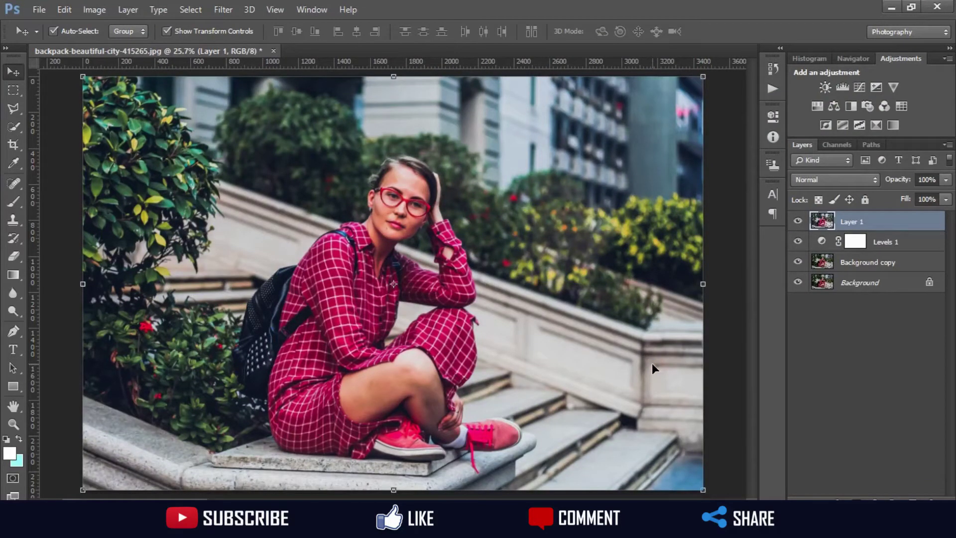
Toggle Layer 1's visibility off and on twice to compare before and after the grade.
left_click(799, 222)
left_click(798, 221)
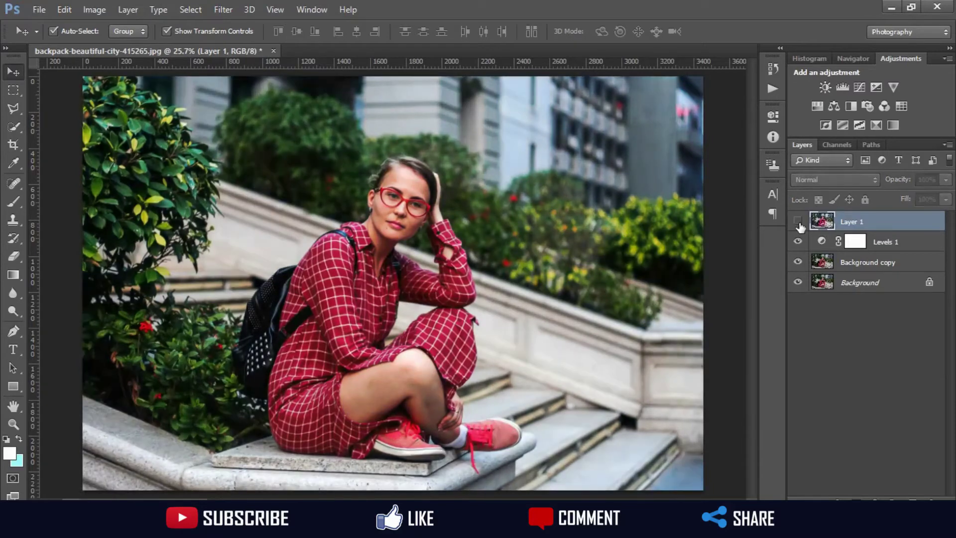
left_click(798, 221)
left_click(798, 221)
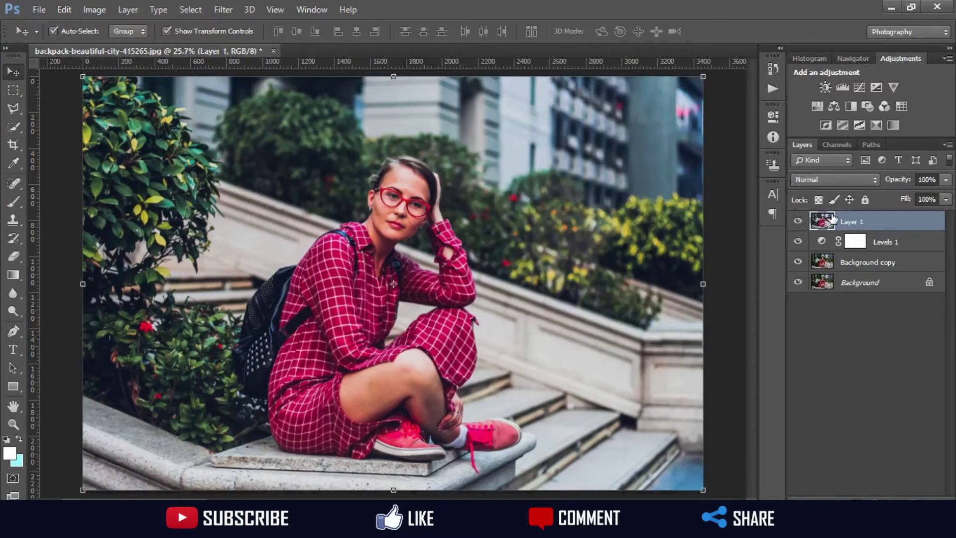
Add a Gradient Map adjustment layer using the Violet, Orange preset.
left_click(867, 486)
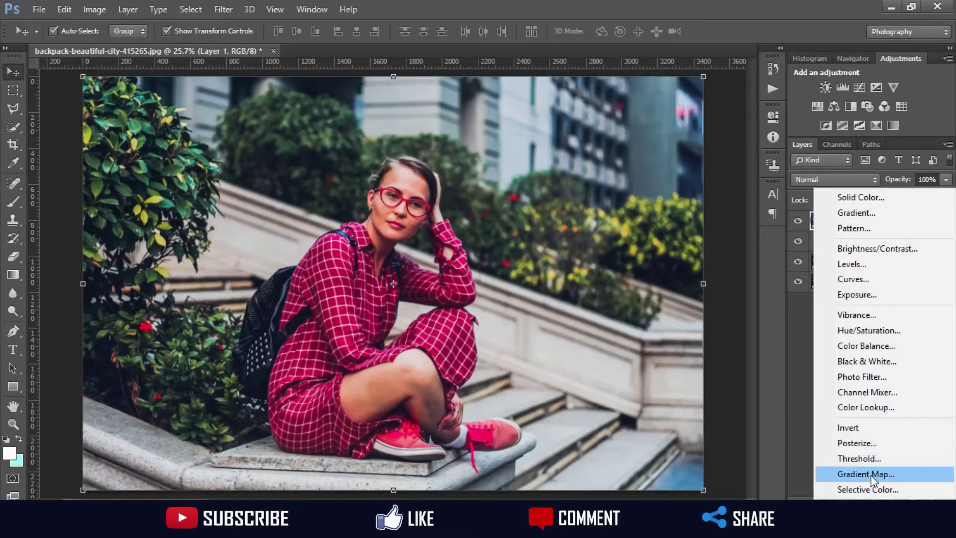
left_click(871, 475)
left_click(672, 153)
left_click(715, 111)
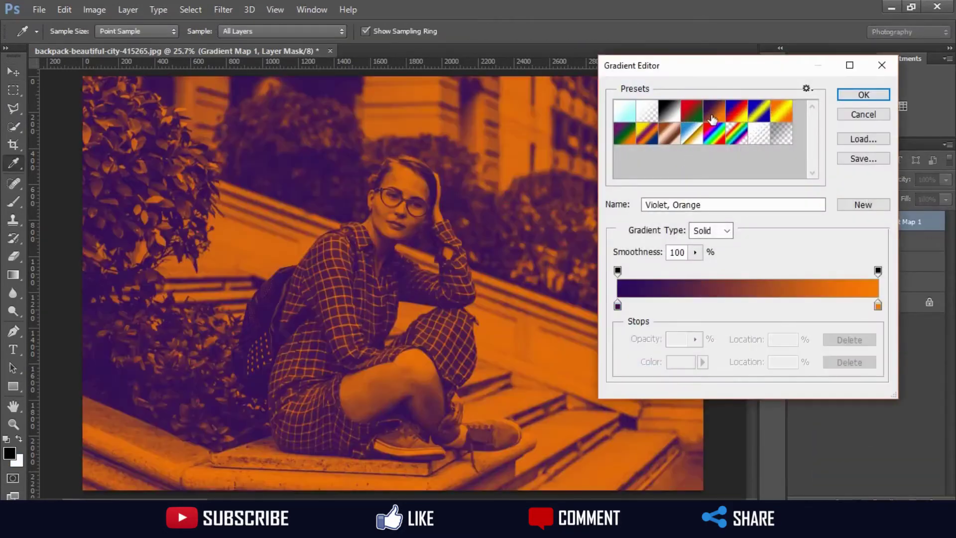
Set the gradient stops to deep violet #190b2f and orange #fa8211 and apply it.
double_click(617, 305)
left_click(753, 369)
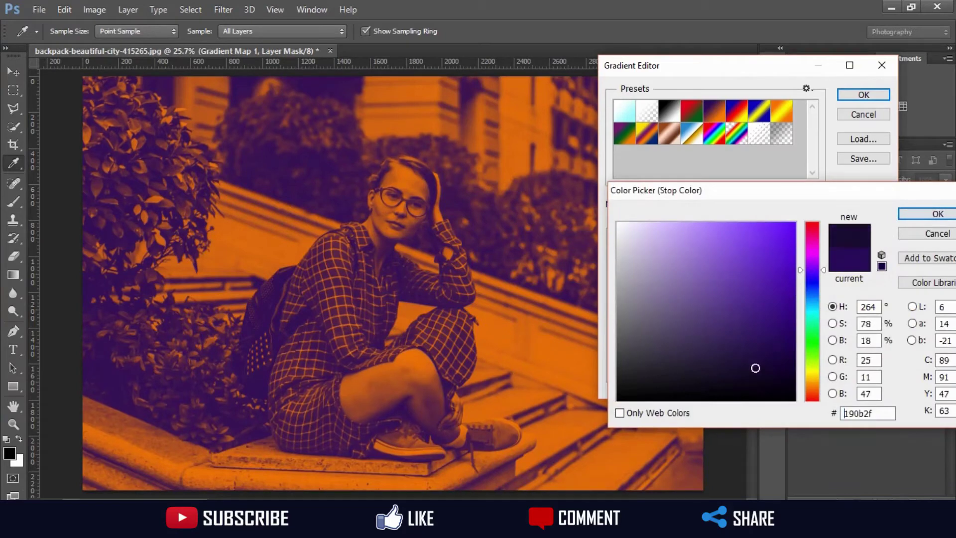
left_click(936, 214)
double_click(878, 304)
left_click(784, 225)
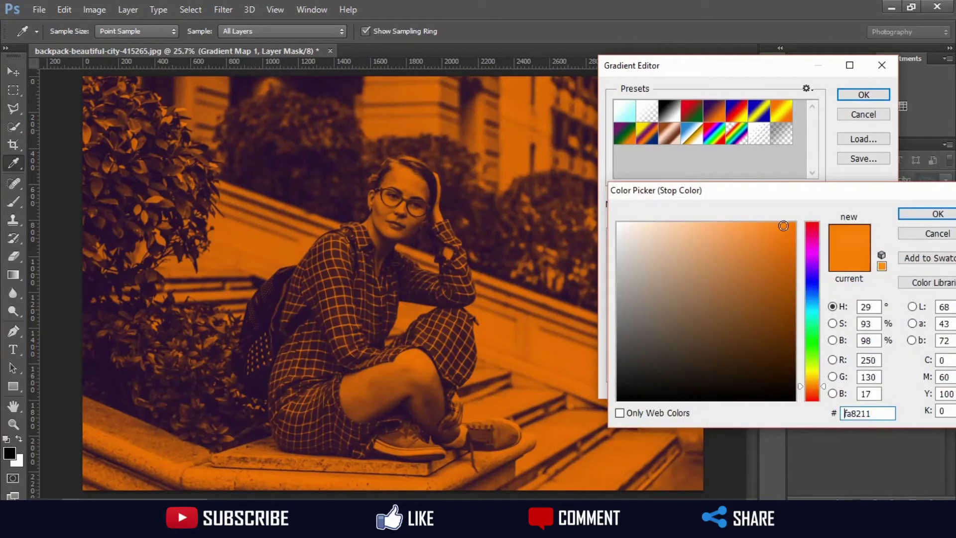
left_click(937, 214)
left_click(863, 95)
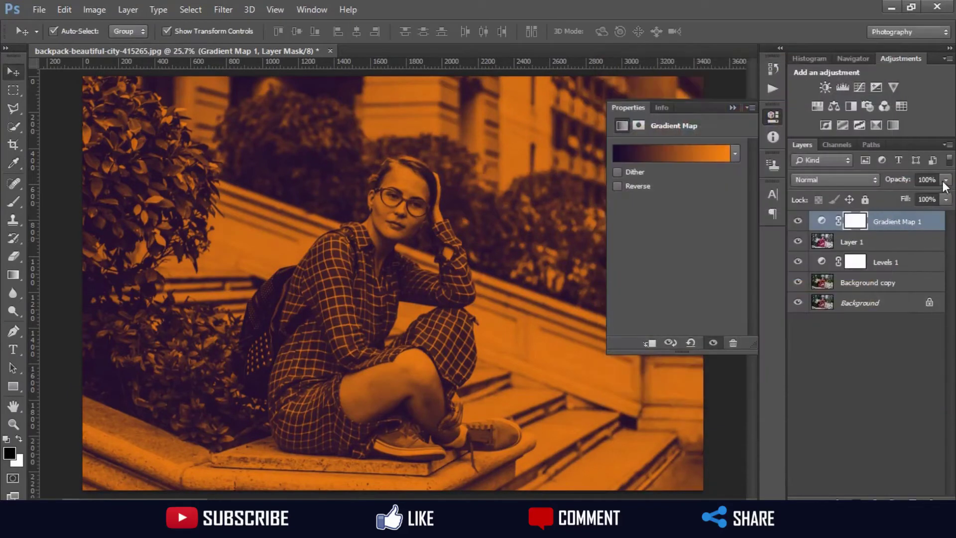
Blend Gradient Map 1 in Screen mode and lower its opacity to 22%.
left_click(847, 179)
left_click(829, 123)
left_click(947, 182)
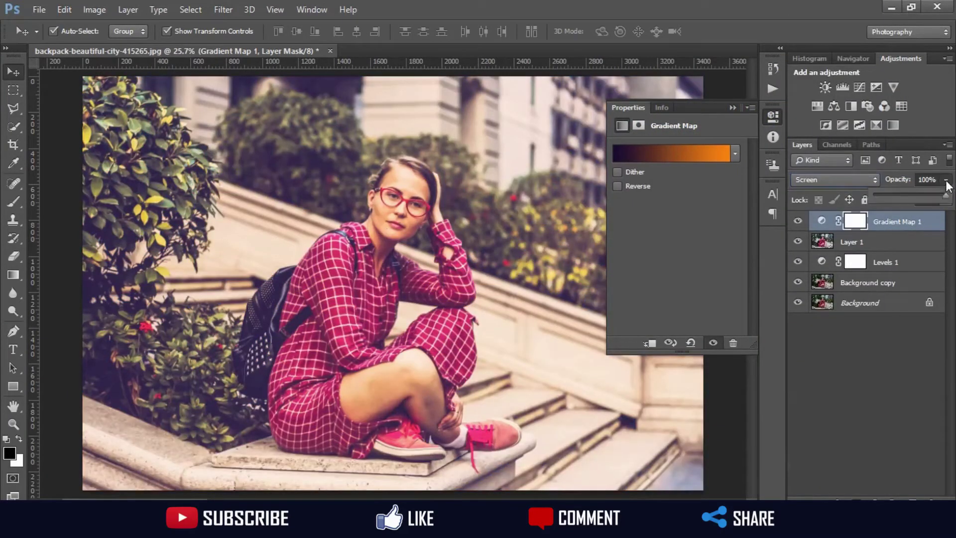
mouse_move(937, 198)
left_mouse_down()
mouse_move(901, 198)
mouse_move(874, 215)
mouse_move(914, 199)
left_mouse_up()
left_click(915, 413)
left_click(894, 223)
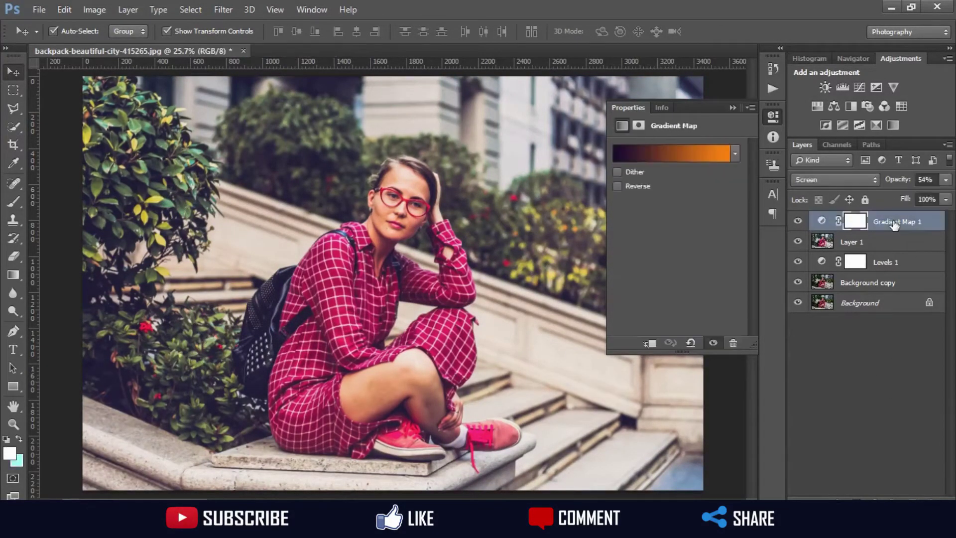
left_click(946, 184)
left_click_drag(916, 197, 894, 203)
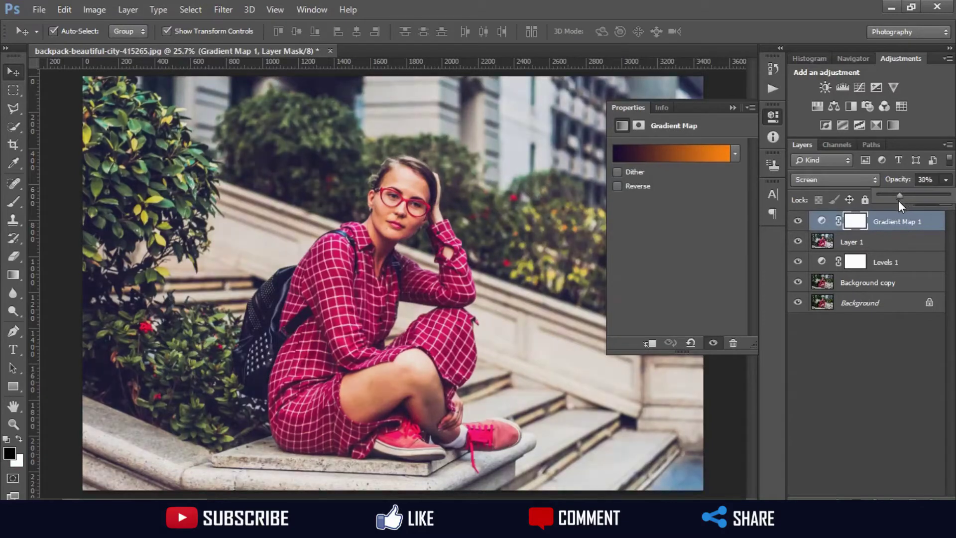
left_click(875, 500)
left_click(877, 411)
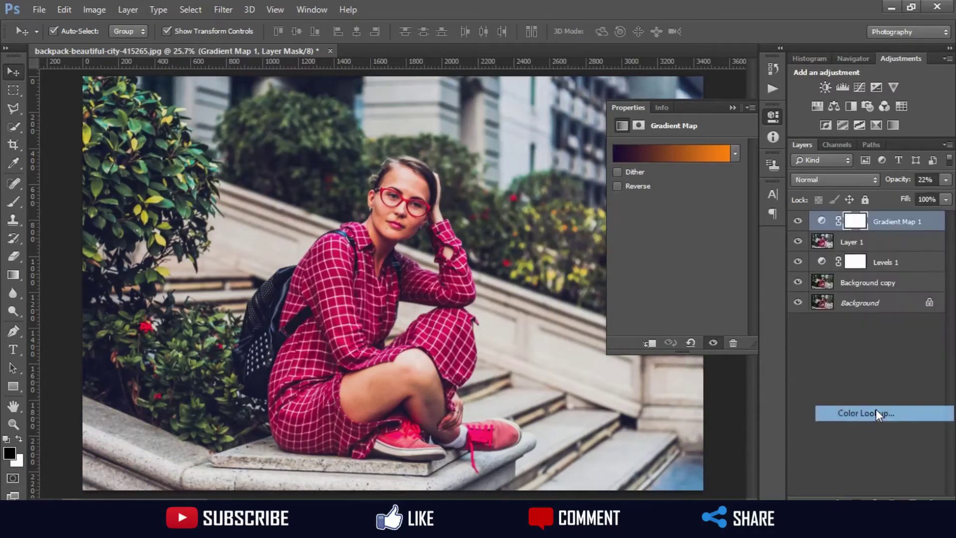
Apply a Fuji ETERNA LUT in Color Lookup 1 and fade its opacity to 46%.
left_click(704, 150)
left_click(707, 352)
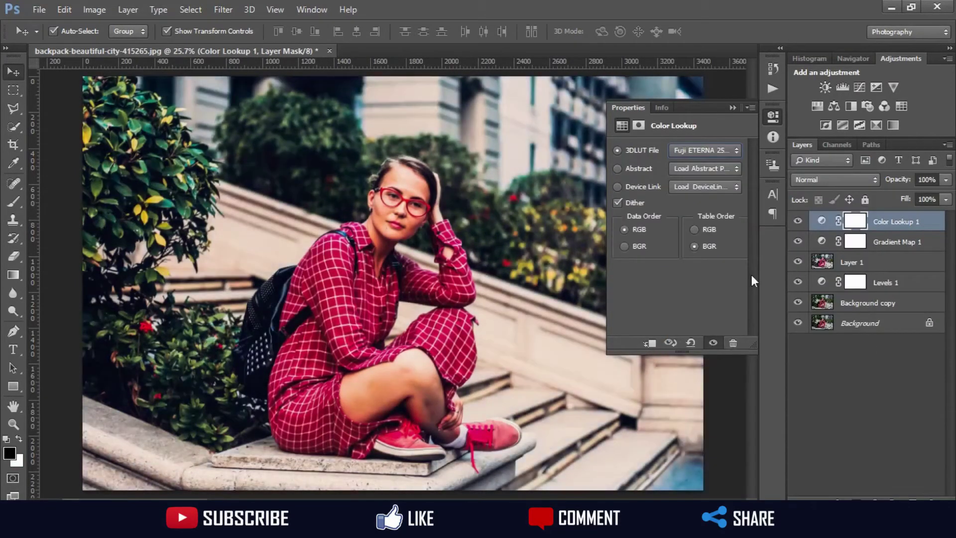
left_click(732, 108)
left_click(946, 179)
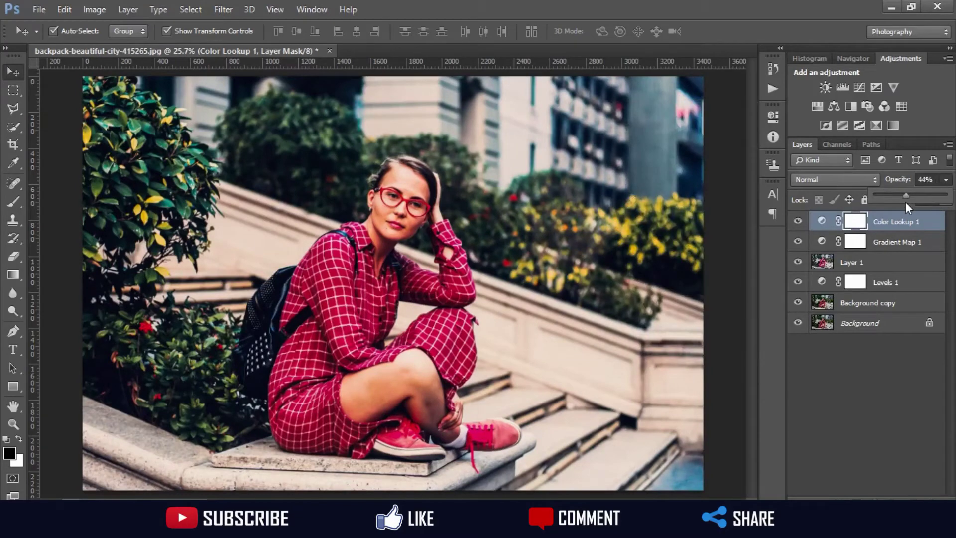
left_click_drag(902, 194, 857, 206)
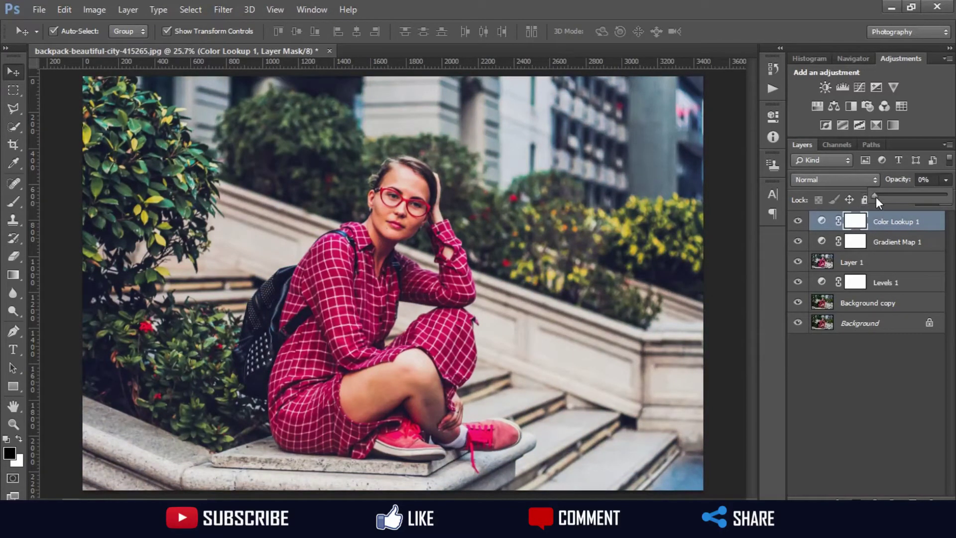
Try TealOrangePlusContrast, Crisp_Warm, Fuji ETERNA 250D and F125 LUTs, settling on Fuji REALA 500D.
double_click(820, 221)
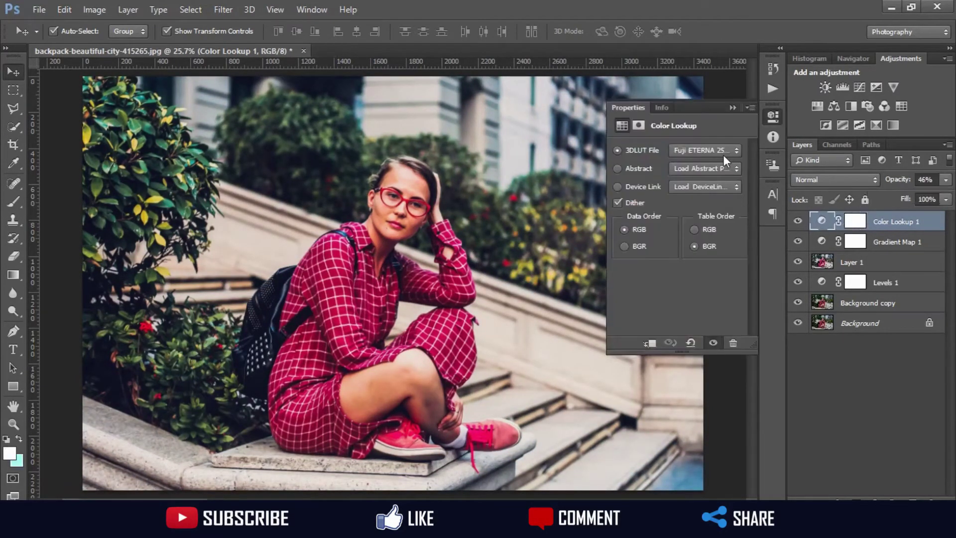
left_click(723, 151)
left_click(726, 488)
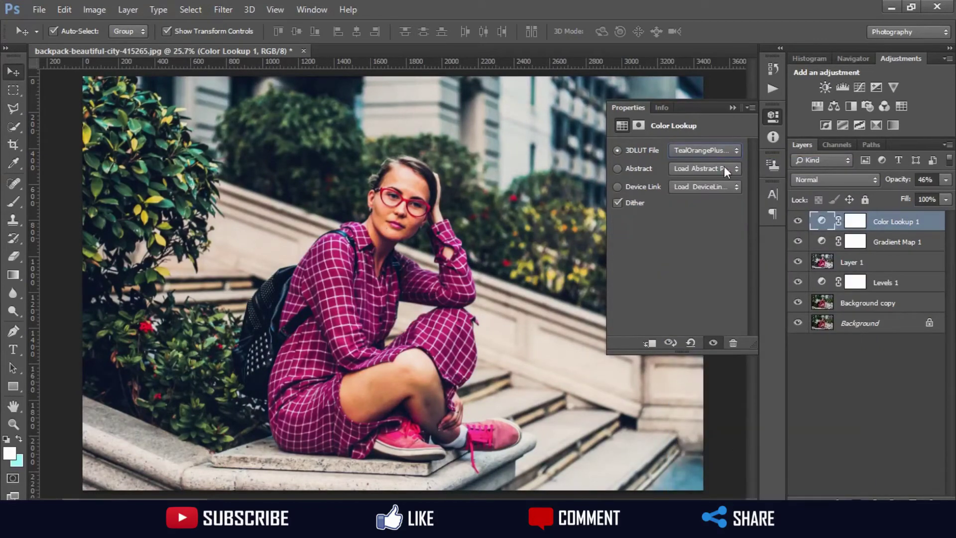
left_click(703, 150)
left_click(712, 206)
left_click(698, 153)
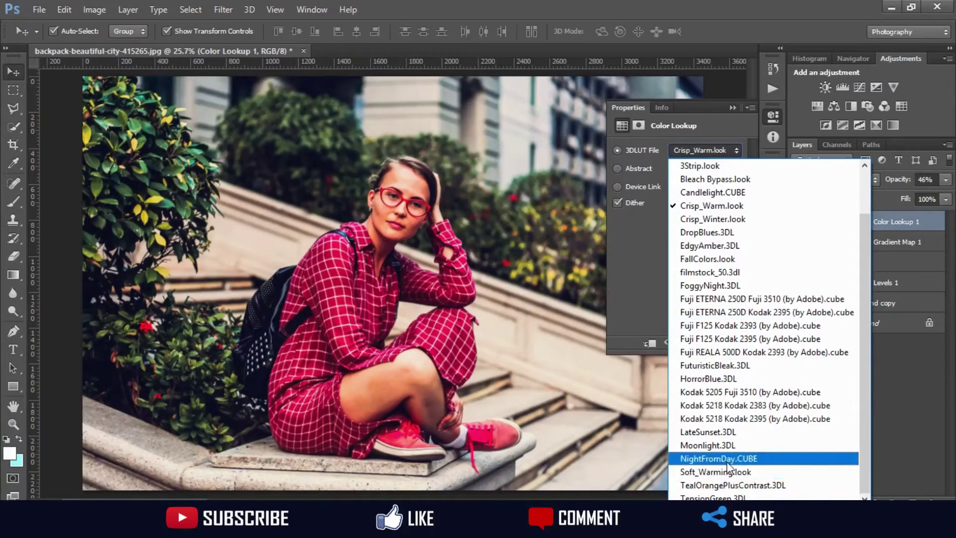
left_click(709, 312)
left_click(694, 150)
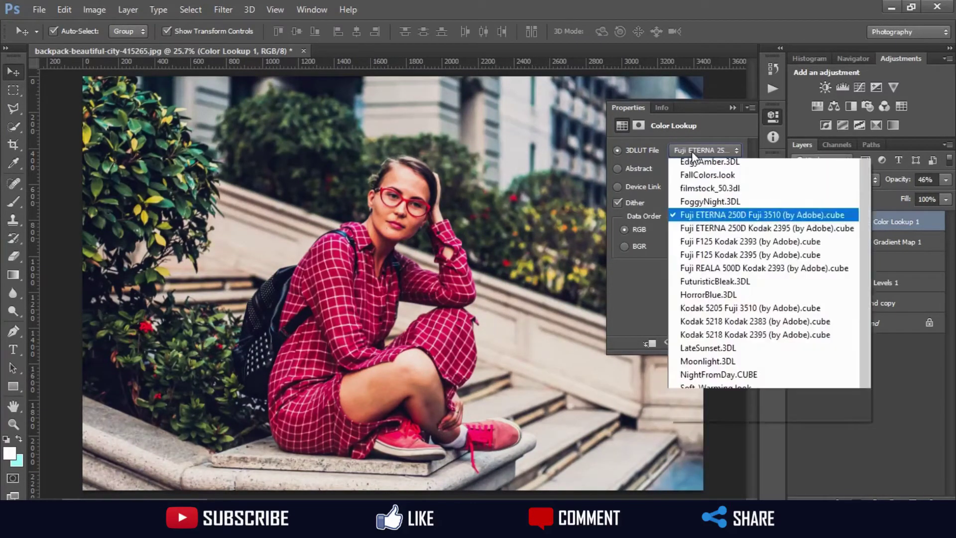
left_click(707, 325)
left_click(710, 149)
left_click(713, 351)
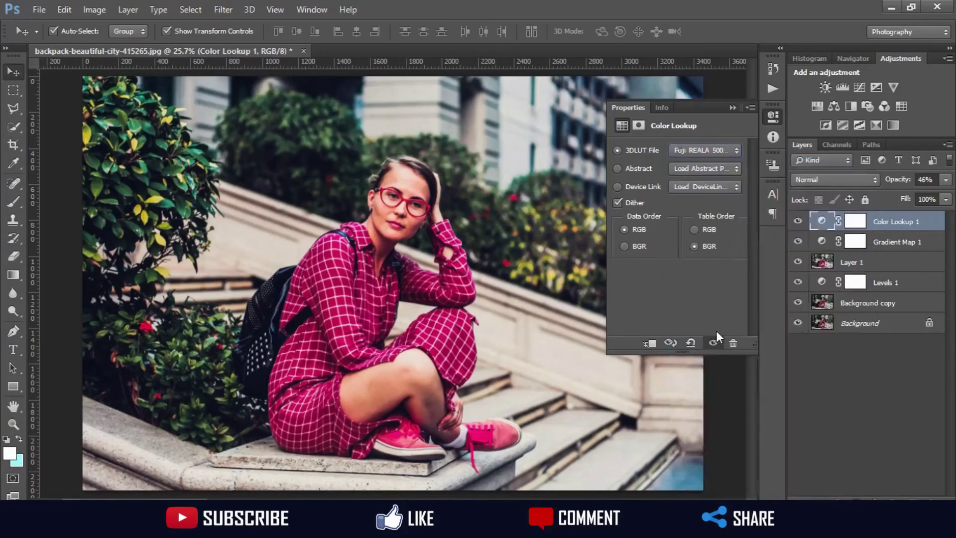
Hide the Color Lookup layer to compare, then select the Gradient Map layer.
left_click(732, 108)
left_click(798, 221)
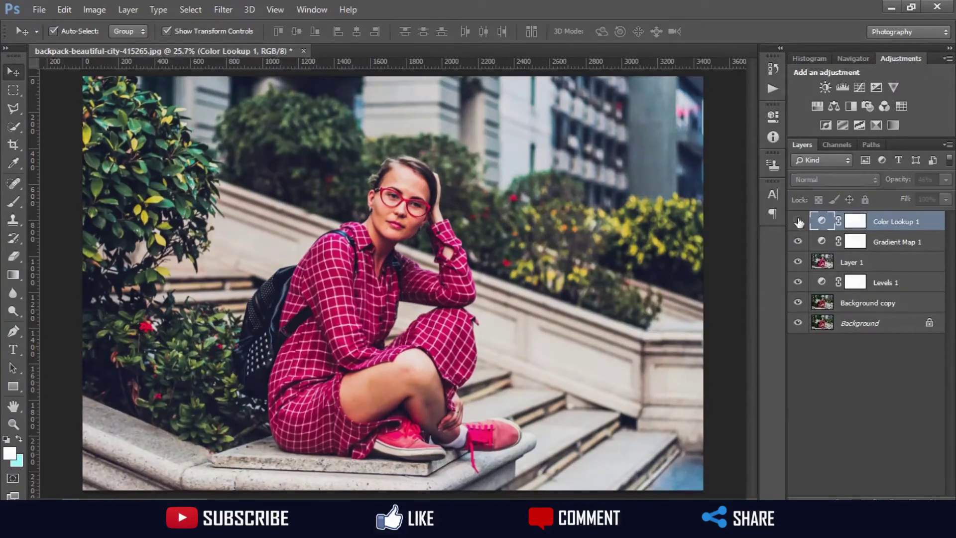
left_click(893, 241)
Raise the Screen-blended Gradient Map 1 layer's opacity to 59%.
left_click(946, 180)
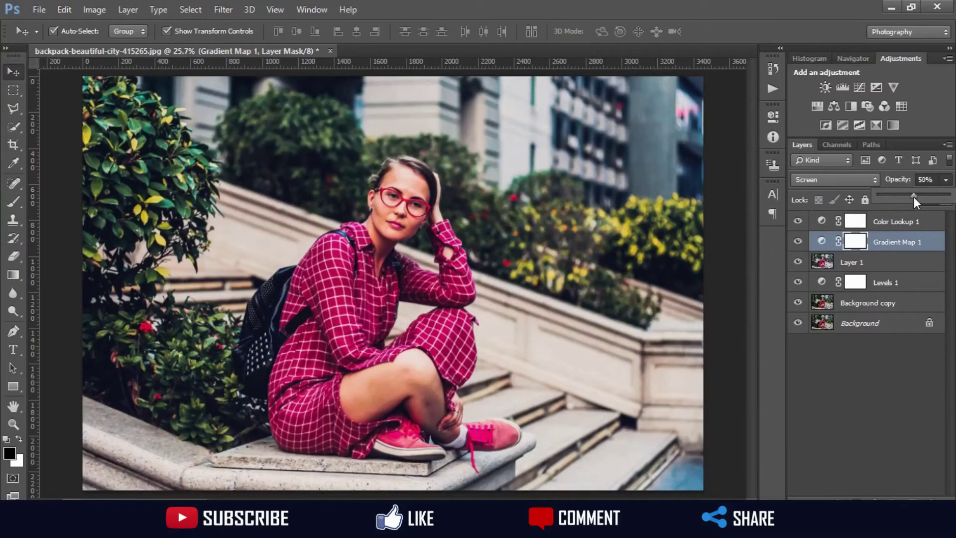
left_click_drag(904, 196, 919, 194)
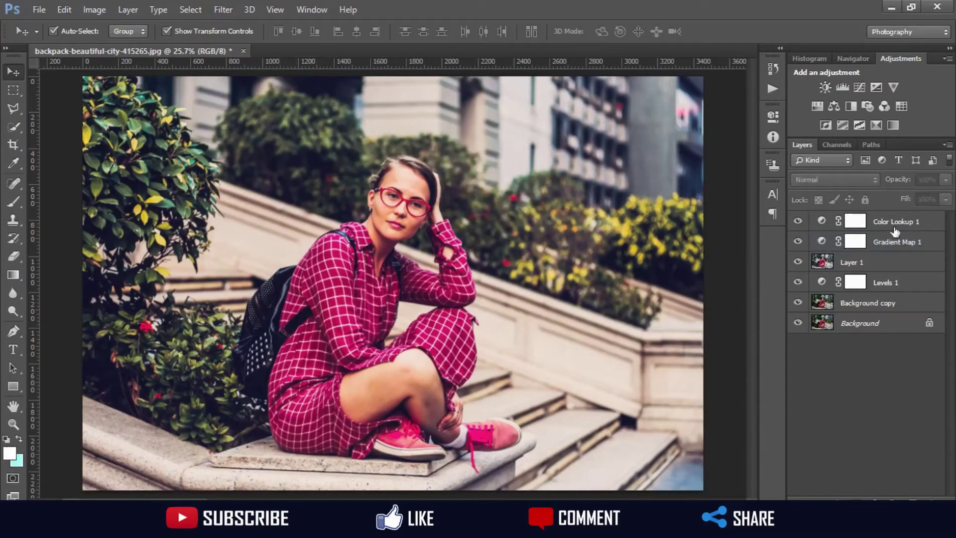
left_click(894, 225)
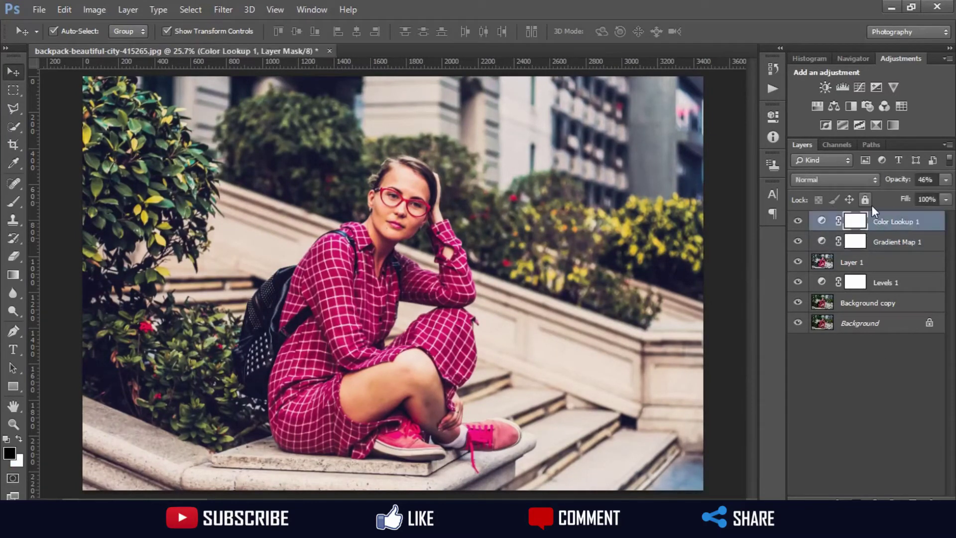
left_click(875, 499)
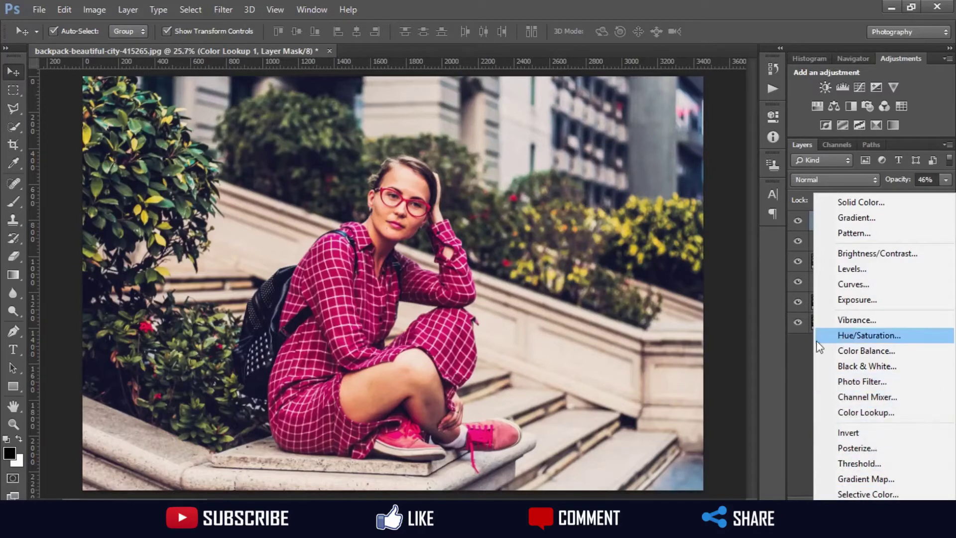
Add a Color Balance layer and nudge its midtones, then shift the highlights slightly toward cyan.
left_click(867, 351)
left_click_drag(658, 182, 661, 233)
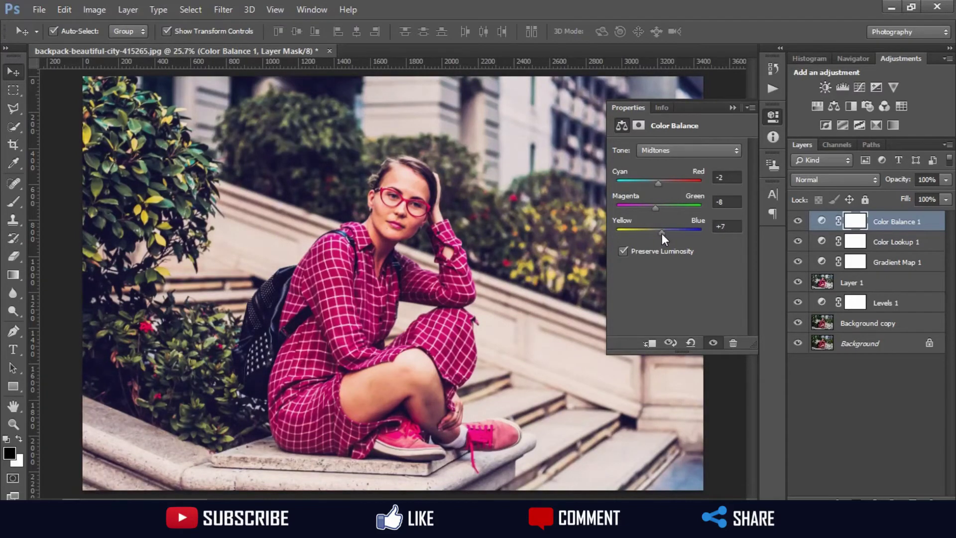
left_click(655, 144)
left_click(665, 187)
left_click_drag(659, 182, 657, 183)
Set the Color Balance shadows to Cyan-Red -7, Magenta-Green +7, Yellow-Blue +2.
left_click(661, 149)
left_click_drag(659, 208, 655, 182)
left_click_drag(662, 231, 662, 234)
left_click(734, 106)
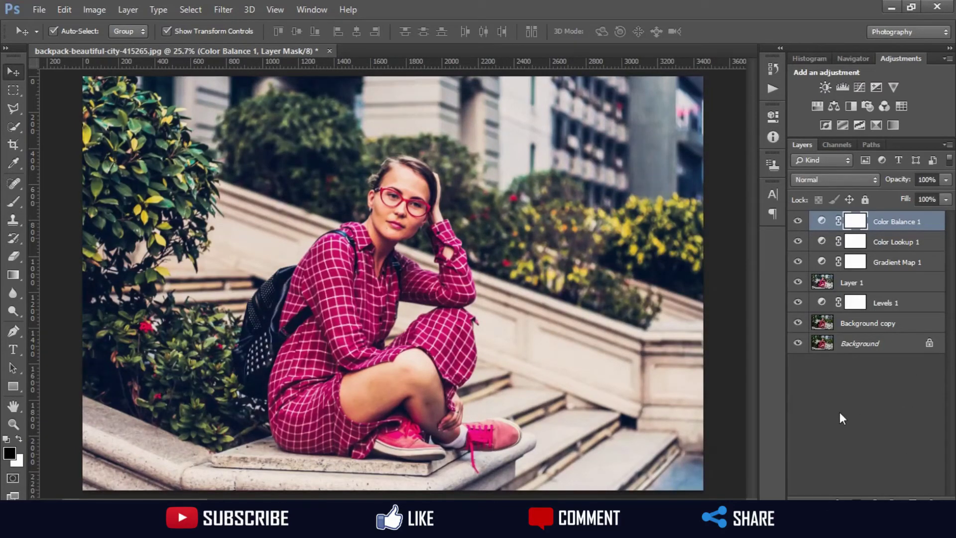
left_click(876, 498)
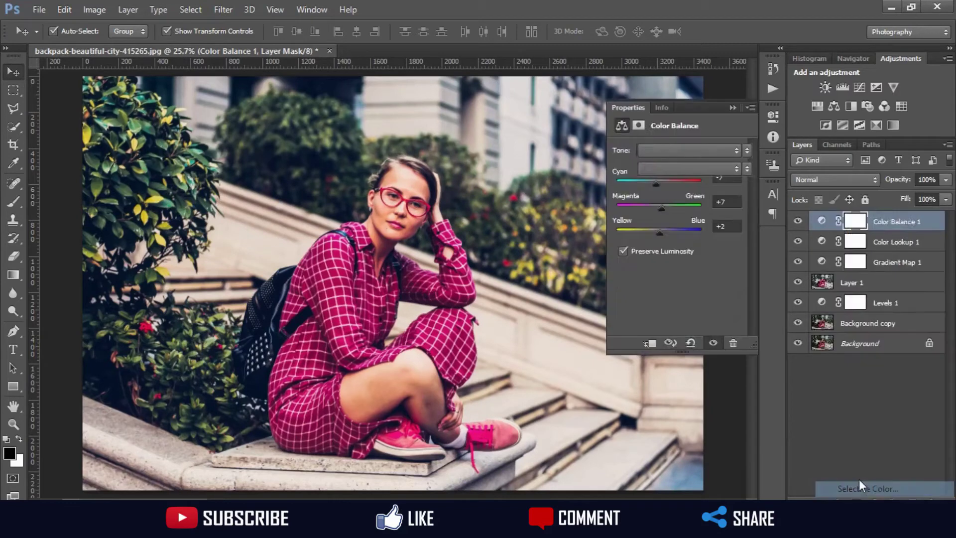
Give the Selective Color reds +34 black, then toggle the layer to compare before and after.
left_click(676, 286)
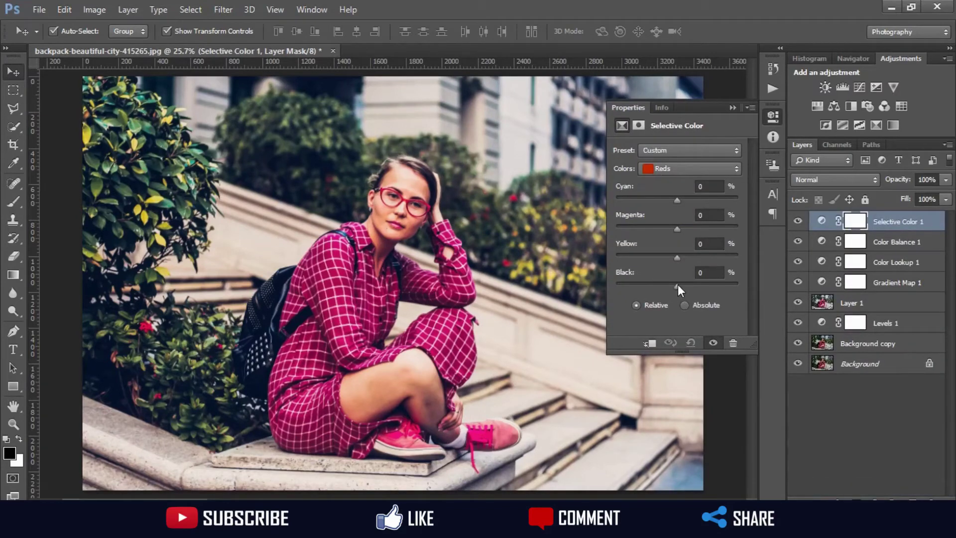
mouse_move(690, 286)
left_mouse_down()
mouse_move(721, 286)
mouse_move(662, 301)
left_mouse_up()
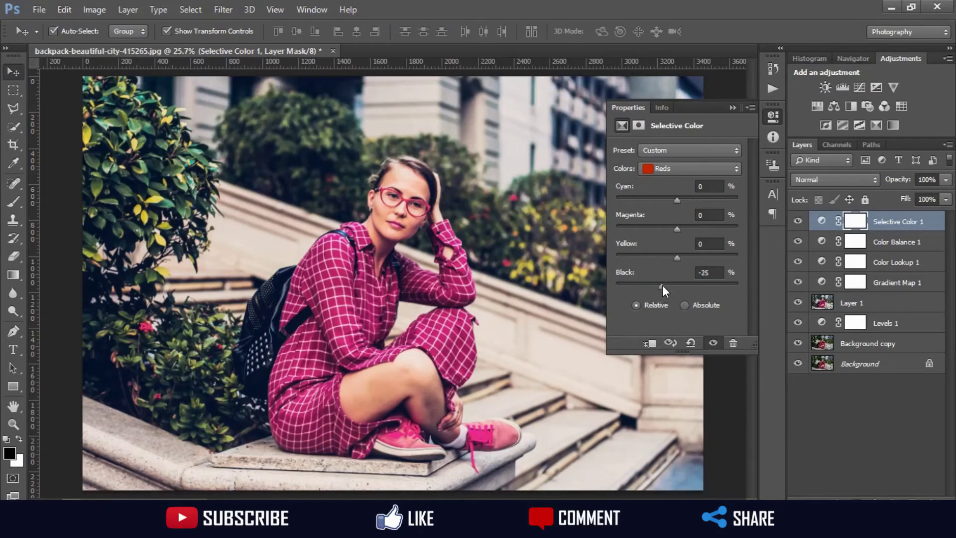
left_click_drag(663, 288, 684, 288)
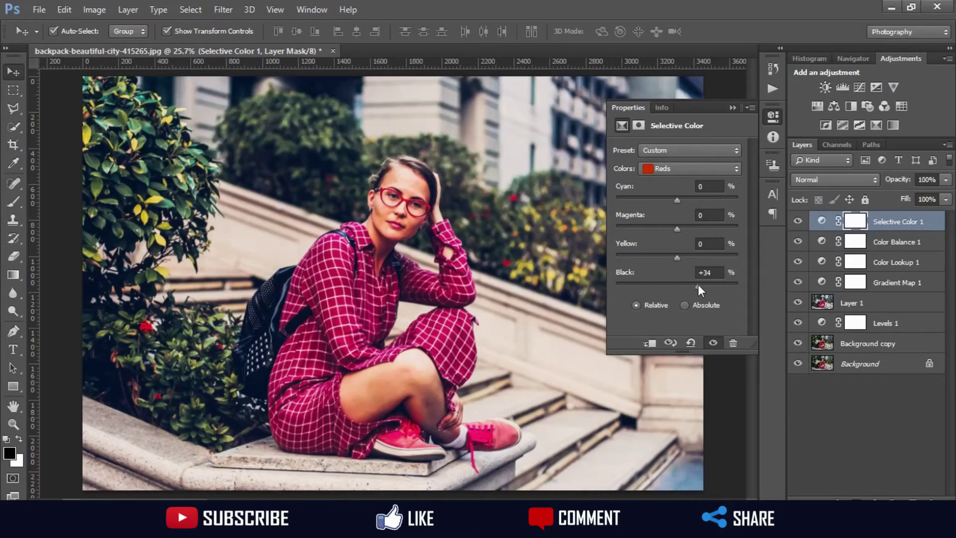
left_click(733, 105)
left_click(798, 221)
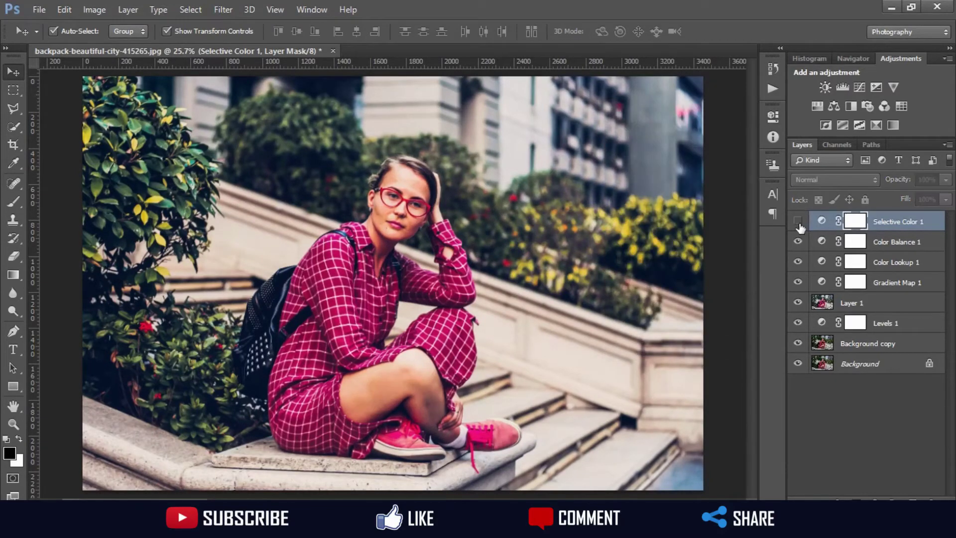
left_click(798, 222)
left_click(798, 222)
left_click(799, 222)
left_click(798, 222)
left_click(798, 222)
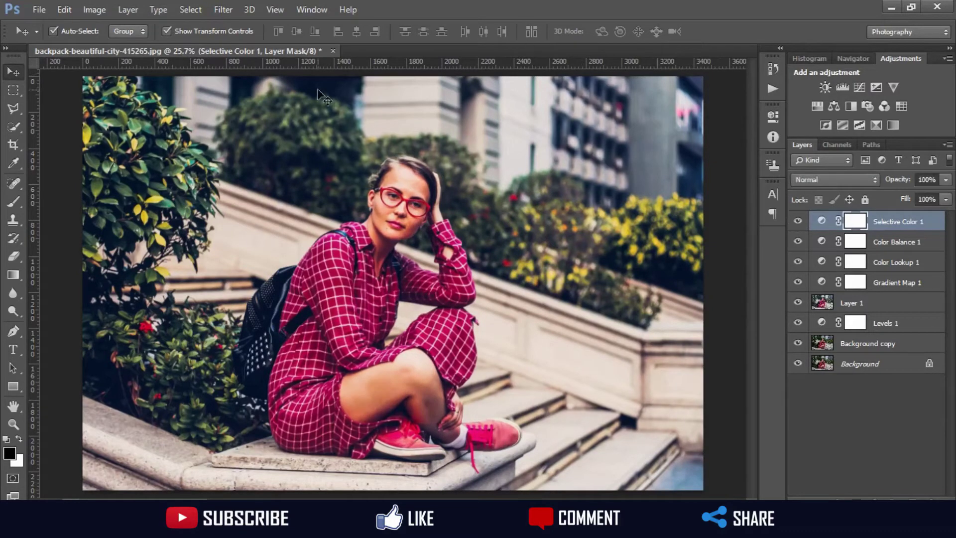
Stamp all visible layers into Layer 2 and open it in the Camera Raw Filter.
left_click(223, 9)
left_click(595, 1)
key("ctrl+shift+alt+e")
left_click(274, 10)
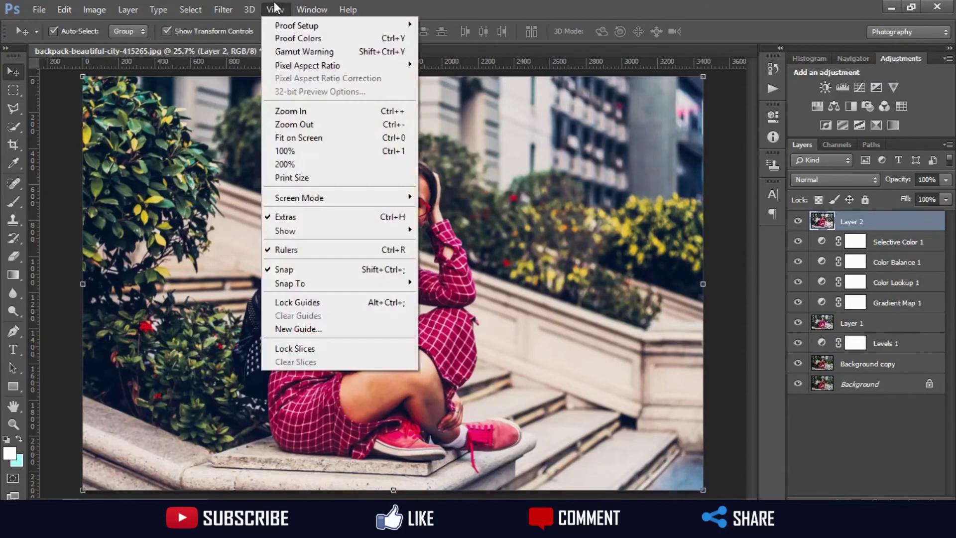
left_click(246, 86)
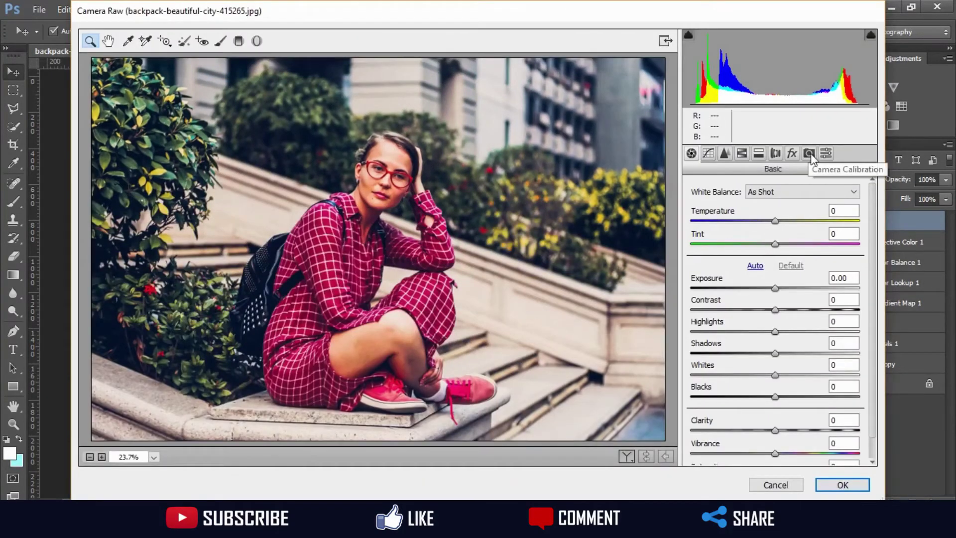
left_click(810, 154)
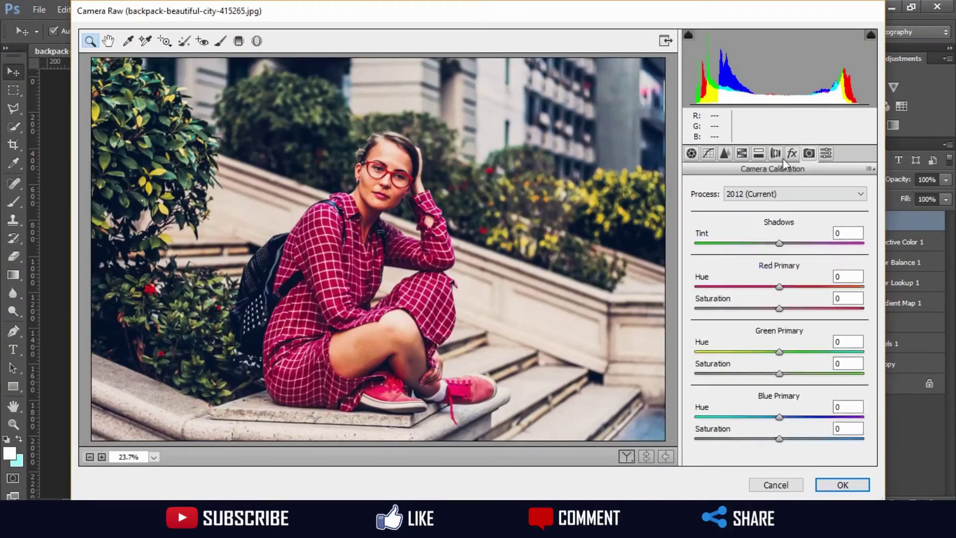
Add a post-crop edge vignette and film grain in Camera Raw's Effects panel.
left_click(778, 333)
left_click_drag(778, 334, 745, 334)
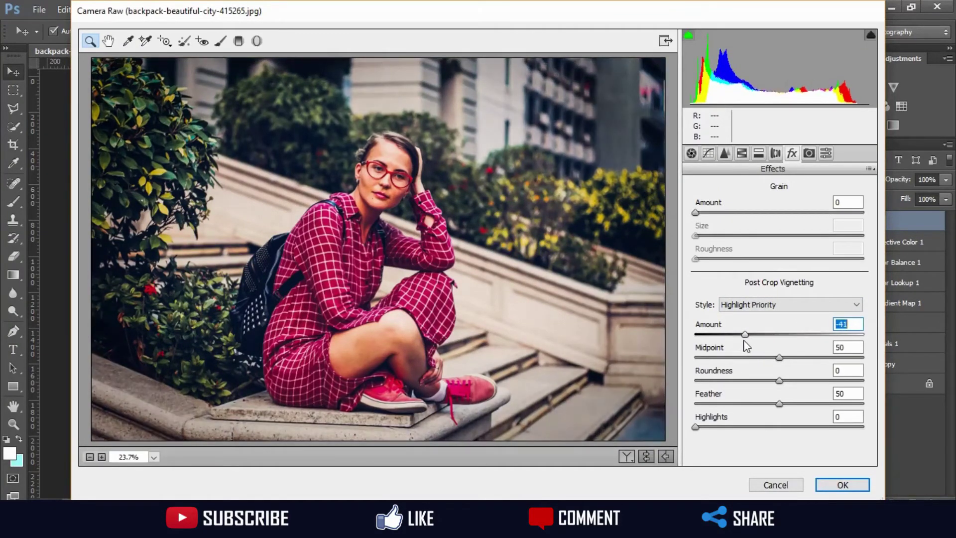
mouse_move(744, 340)
left_mouse_down()
mouse_move(771, 338)
mouse_move(759, 340)
left_mouse_up()
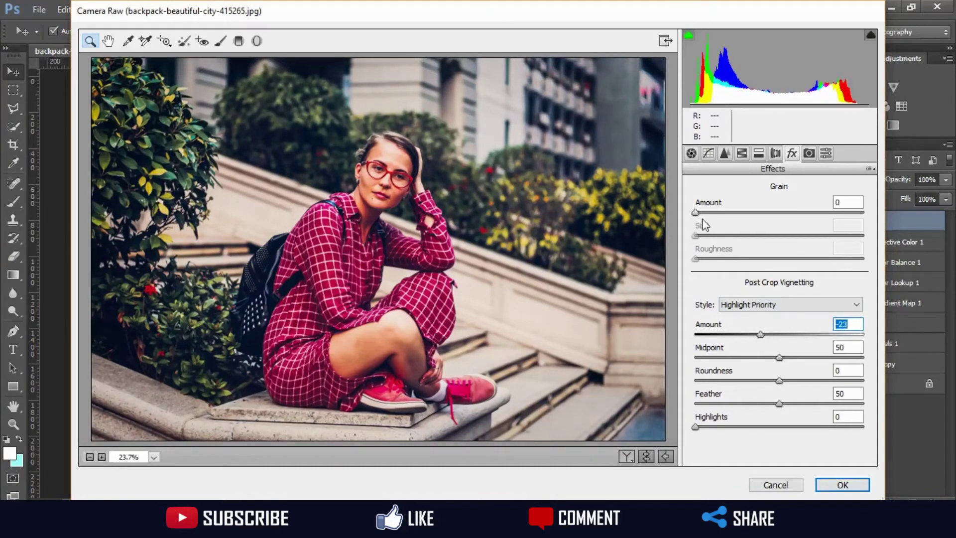
left_click_drag(695, 211, 743, 212)
Check the grain zoomed in, reduce it to amount 14, set vignette -30, and apply.
left_click(102, 456)
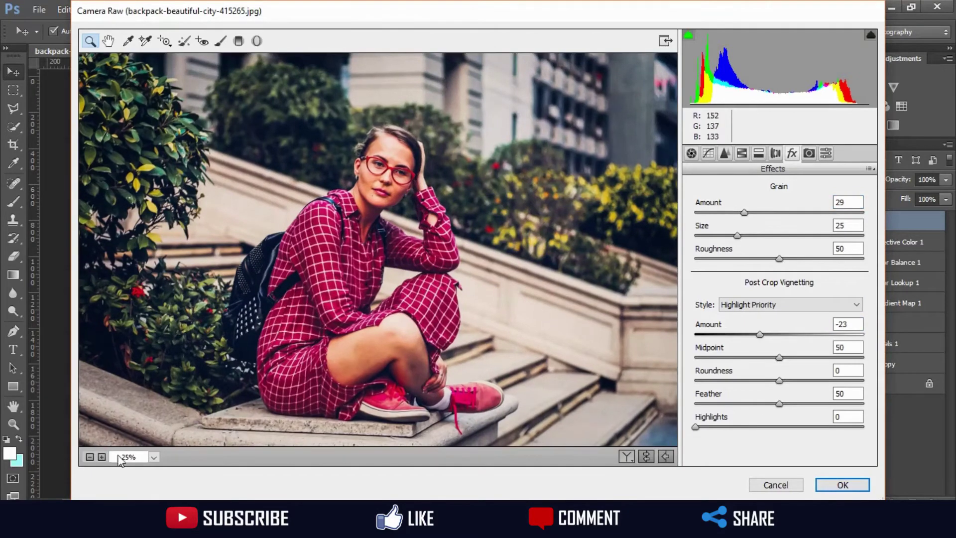
left_click(101, 456)
left_click(102, 457)
left_click(101, 457)
left_click_drag(446, 150, 449, 244)
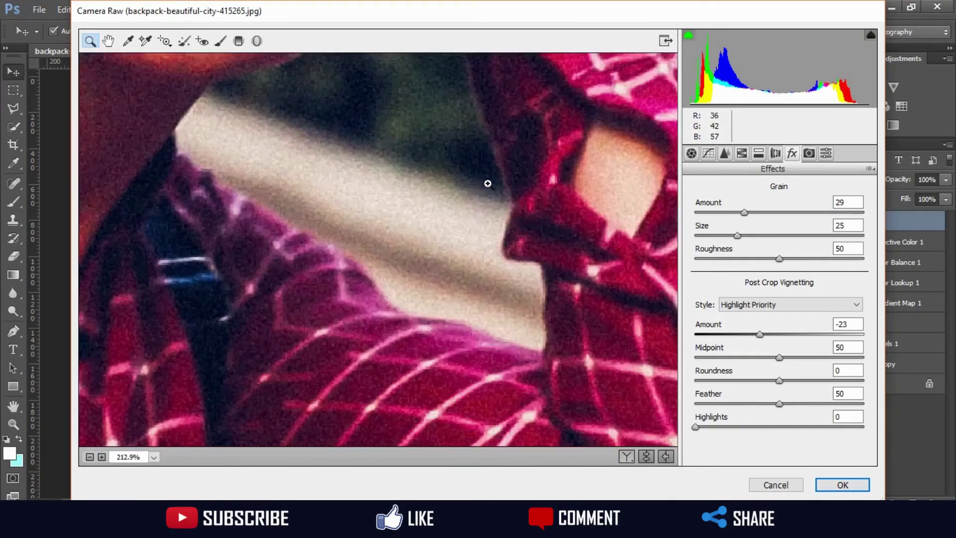
left_click(488, 183)
left_click(90, 456)
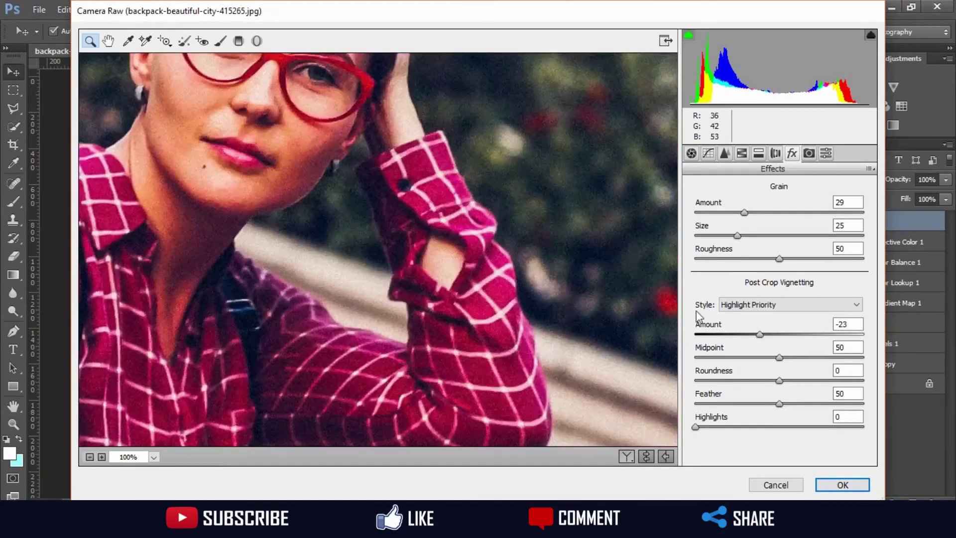
mouse_move(744, 213)
left_mouse_down()
mouse_move(703, 213)
mouse_move(719, 213)
mouse_move(751, 246)
mouse_move(794, 259)
left_mouse_up()
left_click(754, 335)
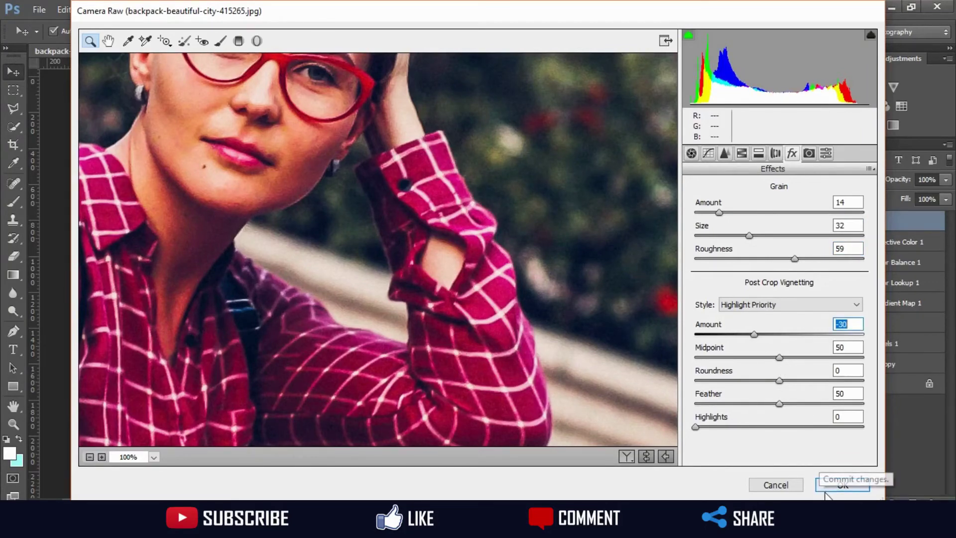
left_click(825, 489)
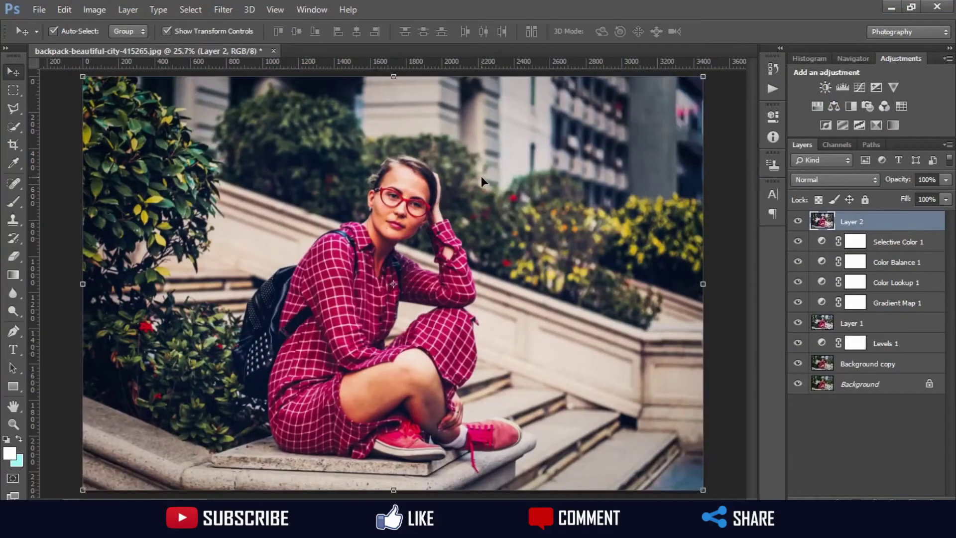
Select all layers from Selective Color 1 down to Background copy and merge them.
left_click(222, 9)
mouse_move(275, 9)
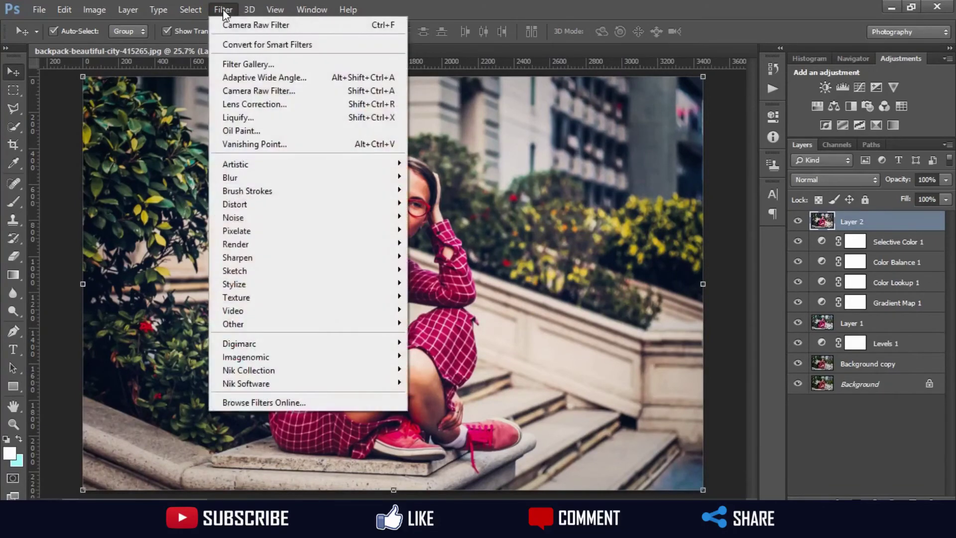
key("Escape")
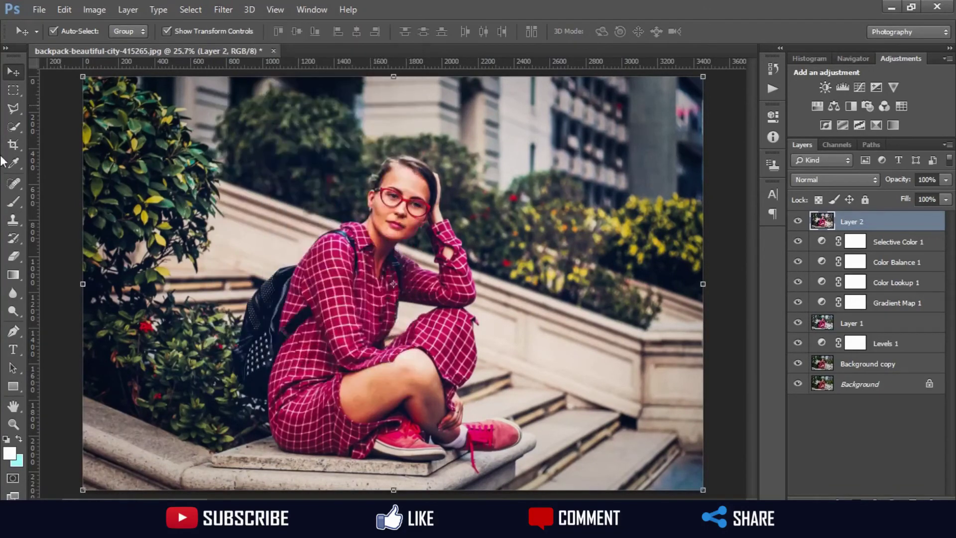
key("l")
left_click(896, 242, "shift")
left_click(896, 262, "shift")
left_click(896, 283, "shift")
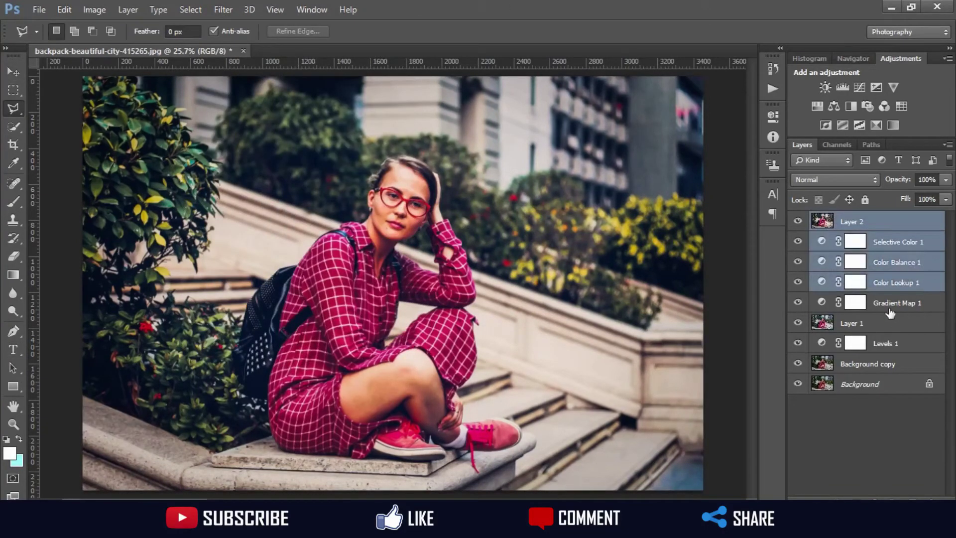
left_click(892, 303, "shift")
left_click(874, 324, "shift")
left_click(889, 344, "shift")
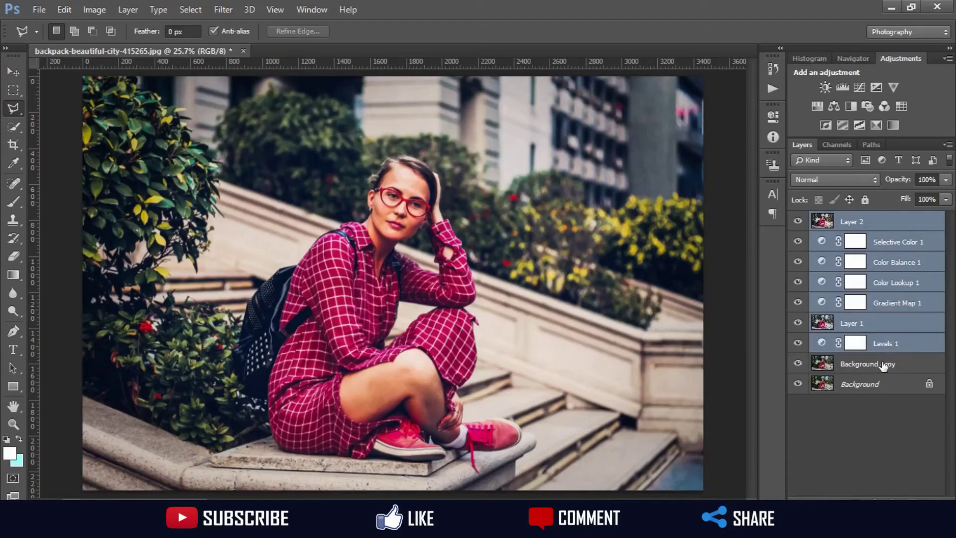
left_click(884, 364, "shift")
right_click(882, 362)
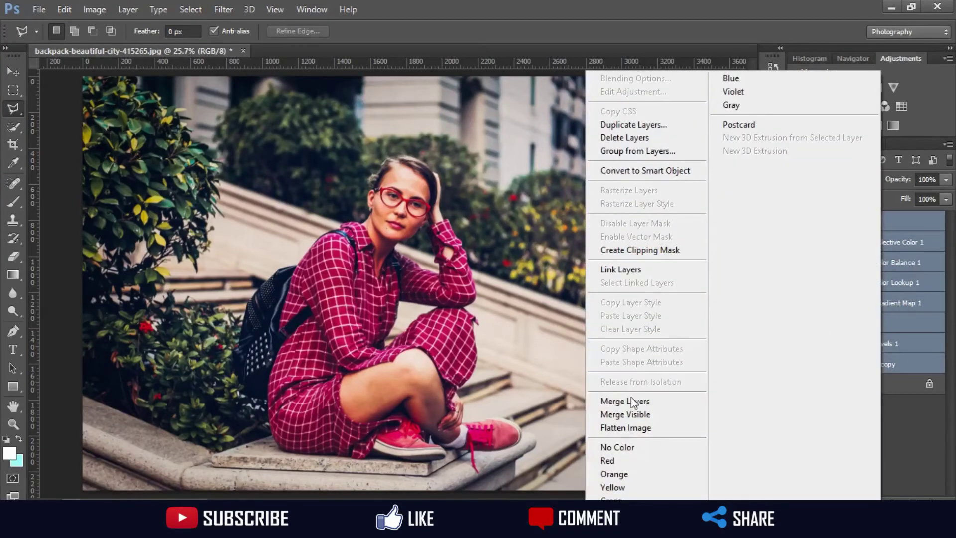
left_click(625, 401)
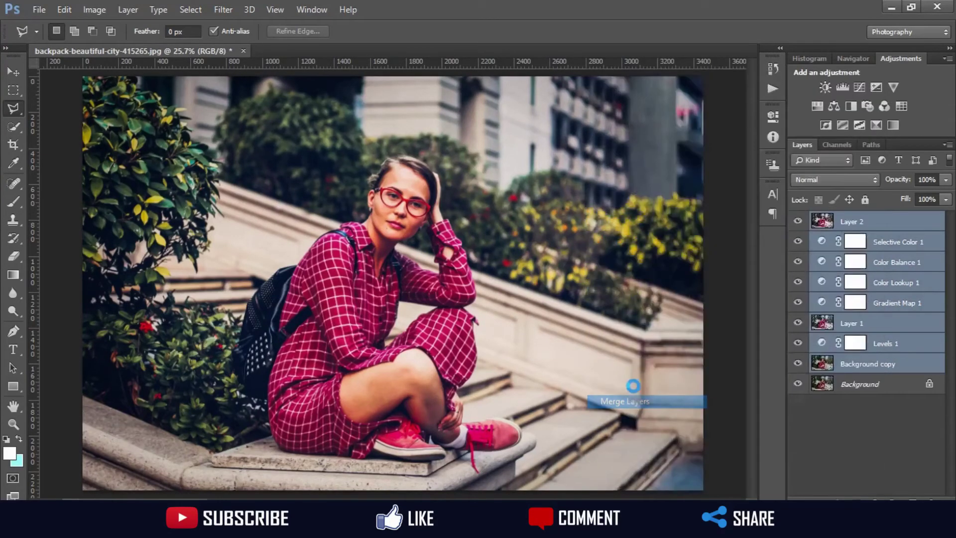
Toggle the merged layer's visibility to compare the graded image with the original.
left_click(798, 221)
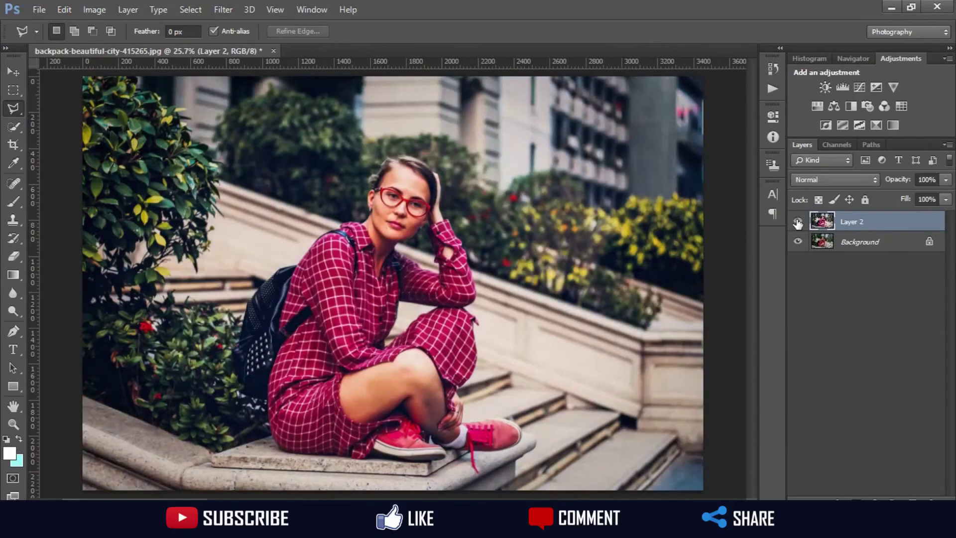
left_click(798, 222)
left_click(798, 222)
left_click(799, 223)
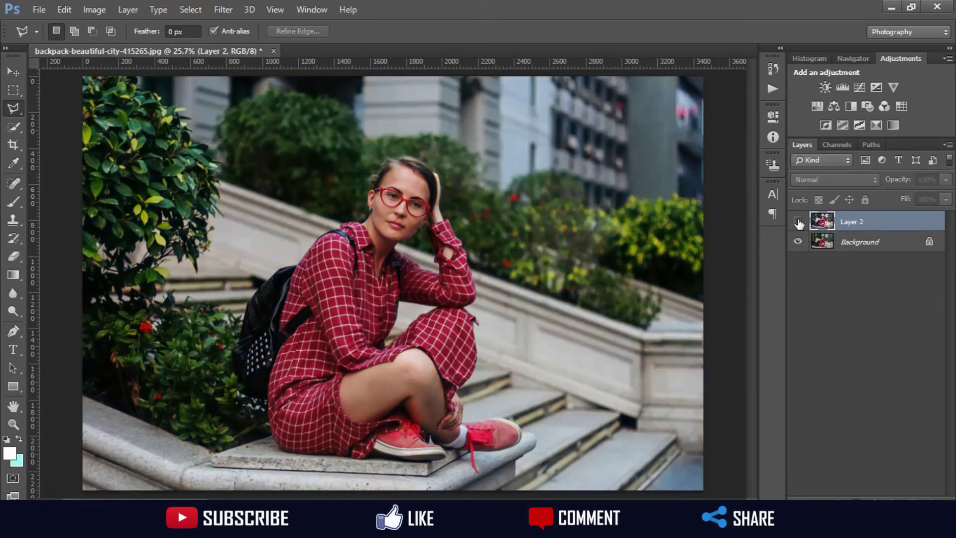
left_click(799, 222)
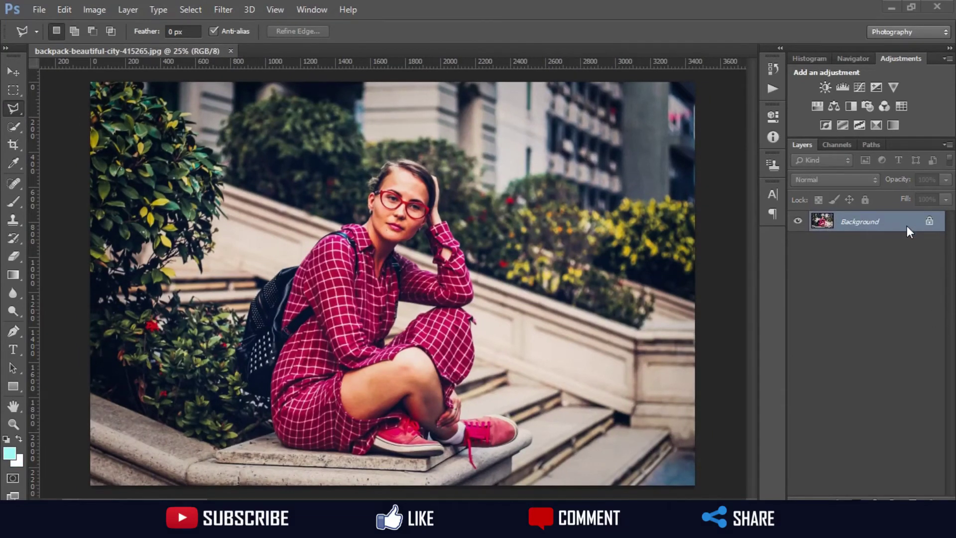
Add a Selective Color layer with Blacks Black set to +28.
left_click(875, 498)
left_click(876, 487)
left_click(690, 169)
left_click(668, 269)
mouse_move(677, 286)
left_mouse_down()
mouse_move(663, 282)
mouse_move(687, 282)
left_mouse_up()
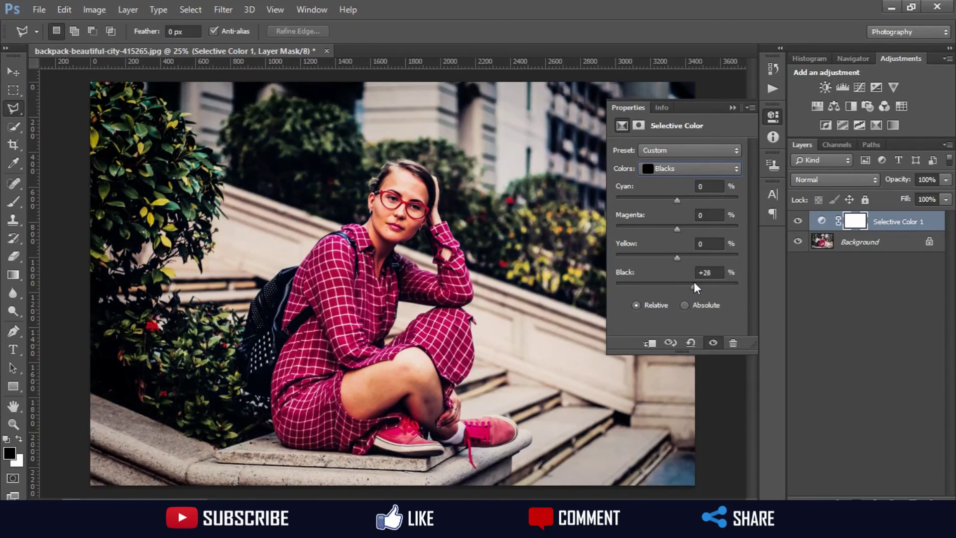
Set the Selective Color greens to Cyan +23, Magenta +62, Yellow -100.
left_click(678, 168)
left_click(671, 205)
mouse_move(677, 288)
left_mouse_down()
mouse_move(647, 288)
mouse_move(712, 293)
mouse_move(678, 288)
mouse_move(647, 258)
left_mouse_up()
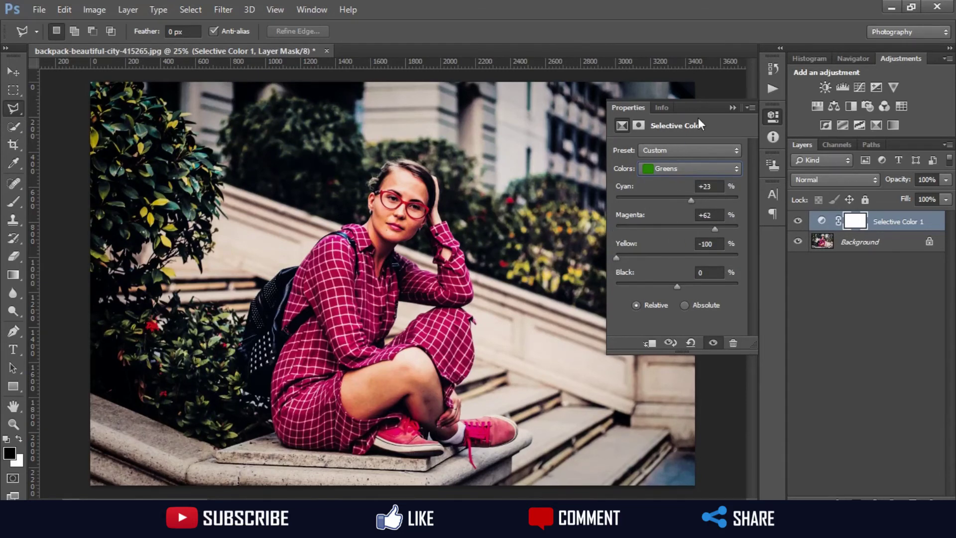
left_click(732, 107)
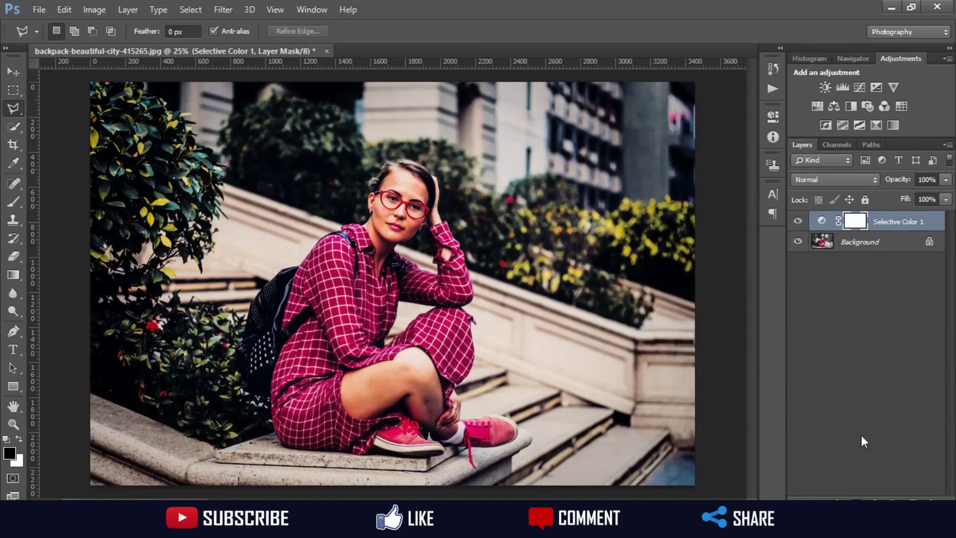
left_click(875, 499)
left_click(870, 338)
Set Hue/Saturation greens to hue -104, saturation -23, lightness -29, and compare on/off.
left_click(666, 169)
left_click(663, 222)
left_click_drag(677, 203, 636, 203)
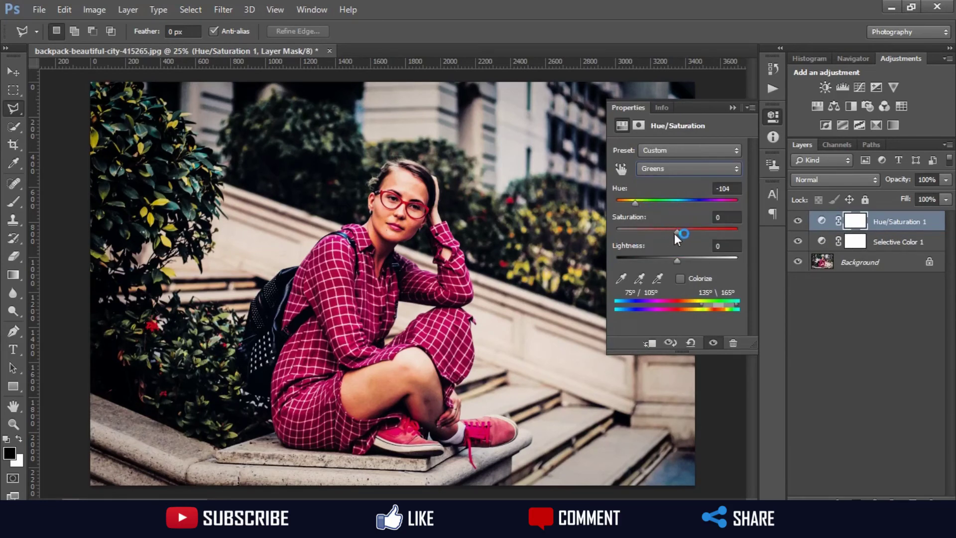
mouse_move(635, 231)
left_mouse_down()
mouse_move(663, 229)
mouse_move(672, 259)
mouse_move(625, 285)
mouse_move(656, 268)
left_mouse_up()
left_click(733, 107)
left_click(798, 221)
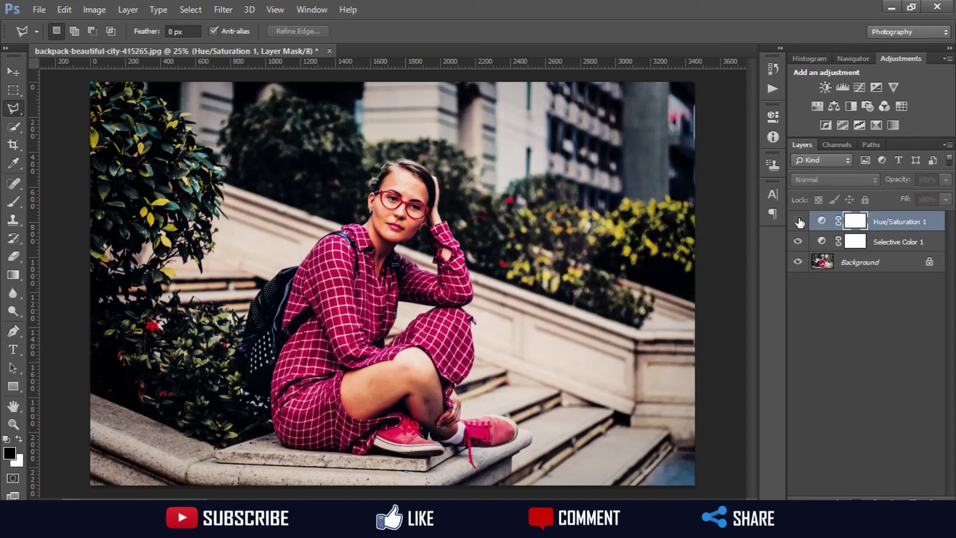
left_click(798, 221)
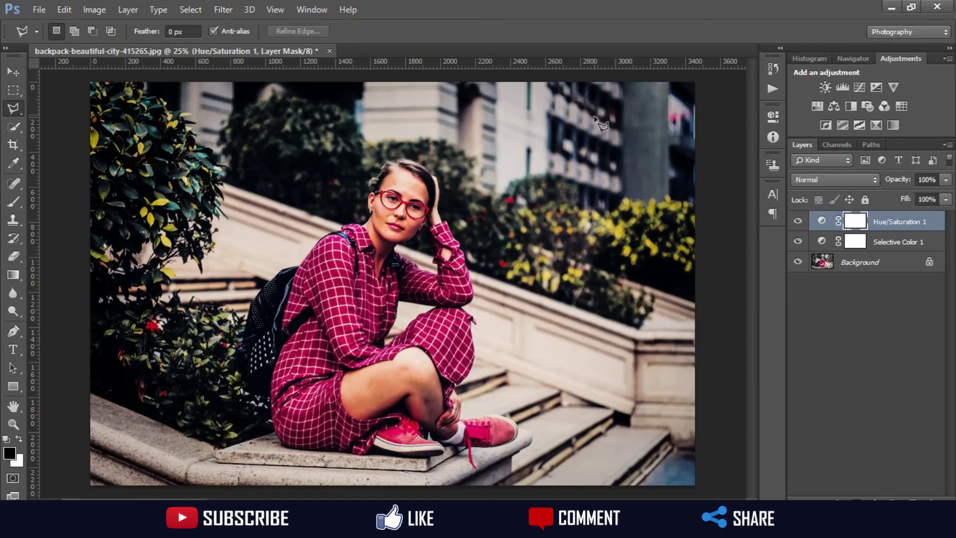
key("ctrl+shift+alt+e")
In Camera Raw on Layer 1, raise contrast and shift green and yellow hues toward orange.
left_click(223, 9)
left_click(259, 89)
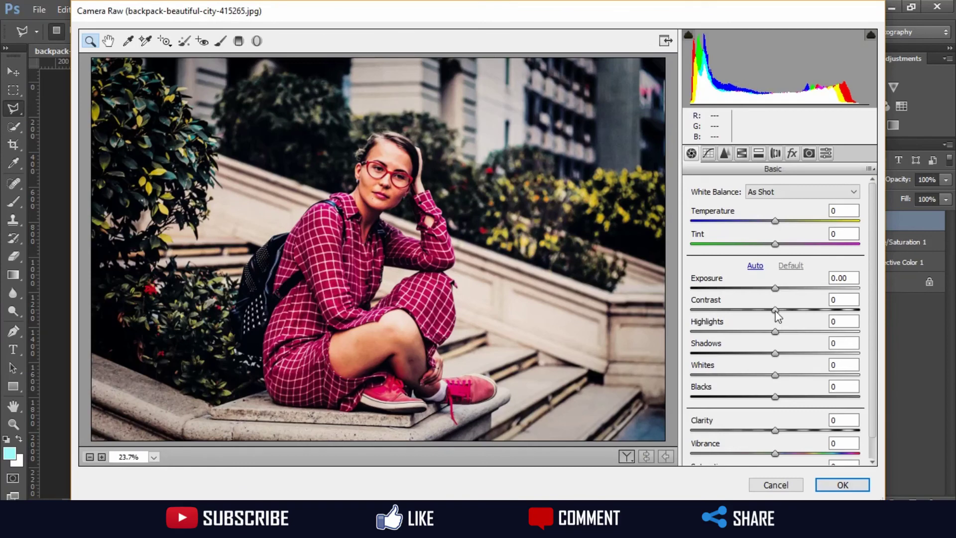
left_click_drag(775, 310, 799, 310)
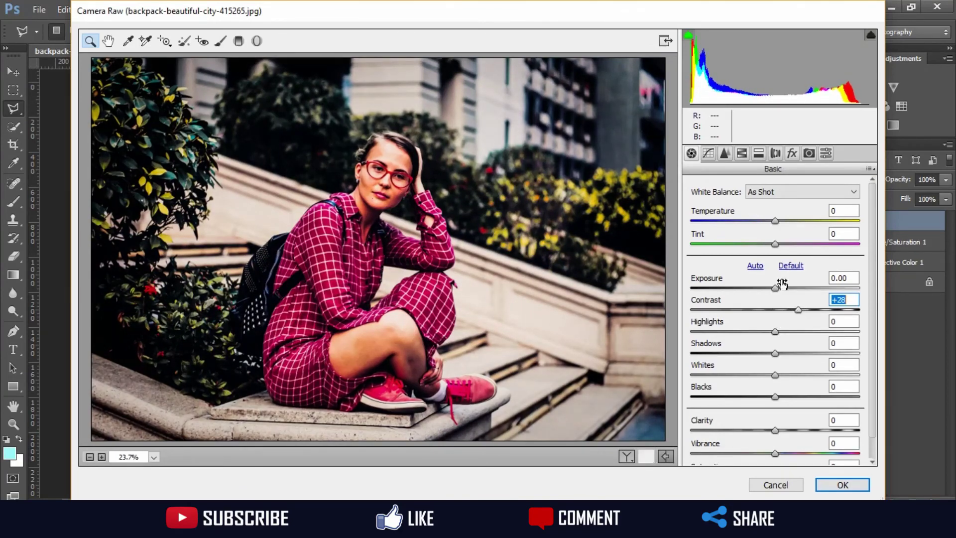
left_click(725, 153)
left_click(758, 154)
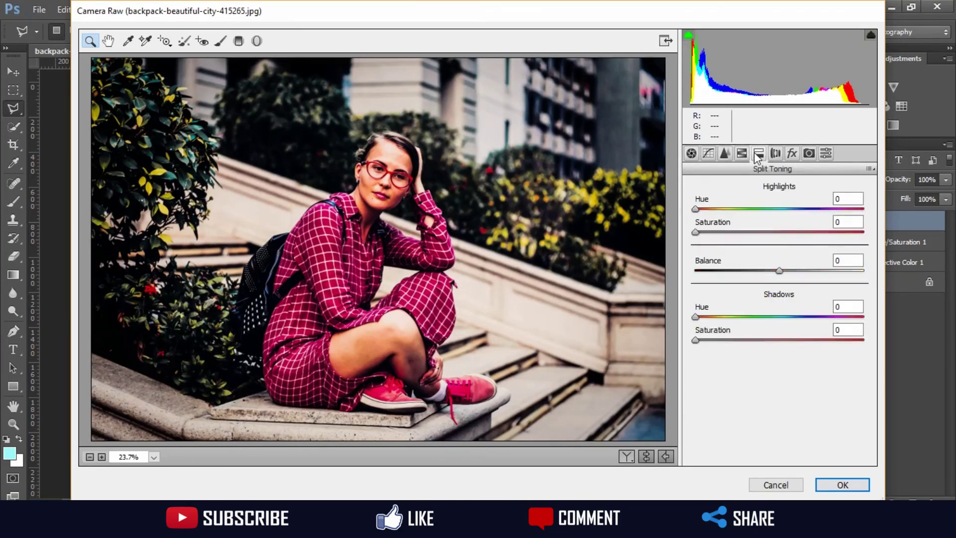
left_click_drag(780, 322, 677, 358)
mouse_move(779, 299)
left_mouse_down()
mouse_move(700, 309)
mouse_move(732, 308)
mouse_move(719, 326)
left_mouse_up()
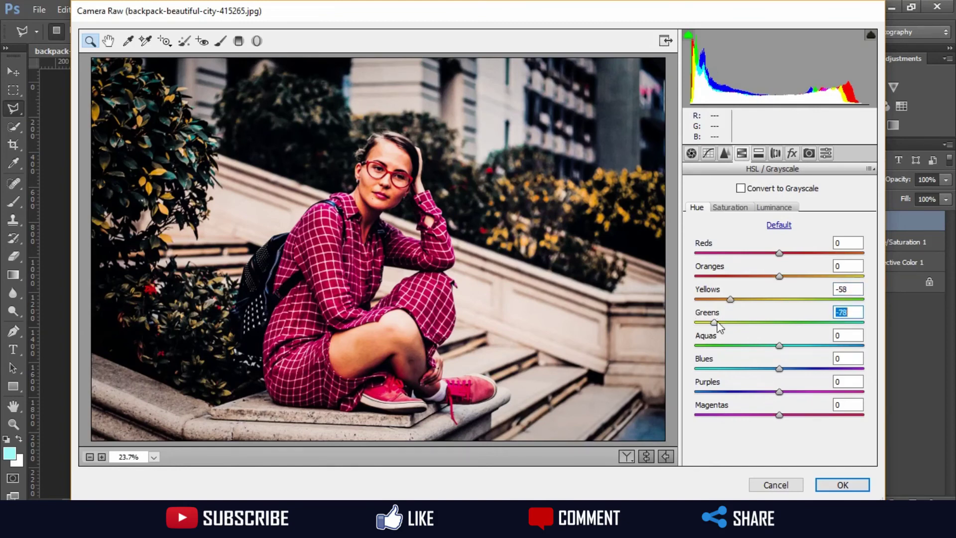
Set greens luminance -8, brighten yellows, sharpen to 96 with luminance NR 5, and apply.
left_click(774, 208)
mouse_move(780, 323)
left_mouse_down()
mouse_move(732, 326)
mouse_move(784, 334)
mouse_move(773, 331)
mouse_move(773, 299)
mouse_move(842, 299)
left_mouse_up()
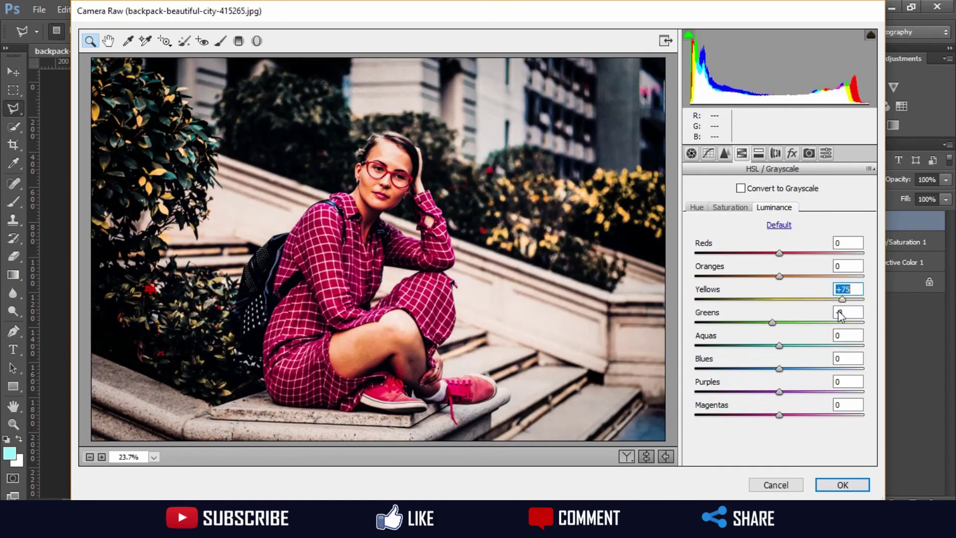
mouse_move(840, 300)
left_mouse_down()
mouse_move(762, 304)
mouse_move(803, 311)
mouse_move(755, 301)
mouse_move(820, 301)
left_mouse_up()
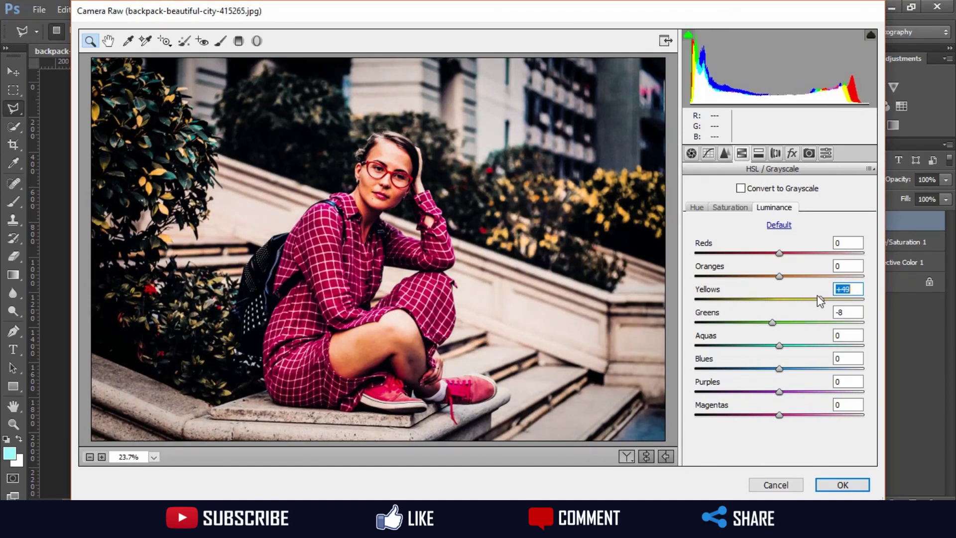
left_click(708, 153)
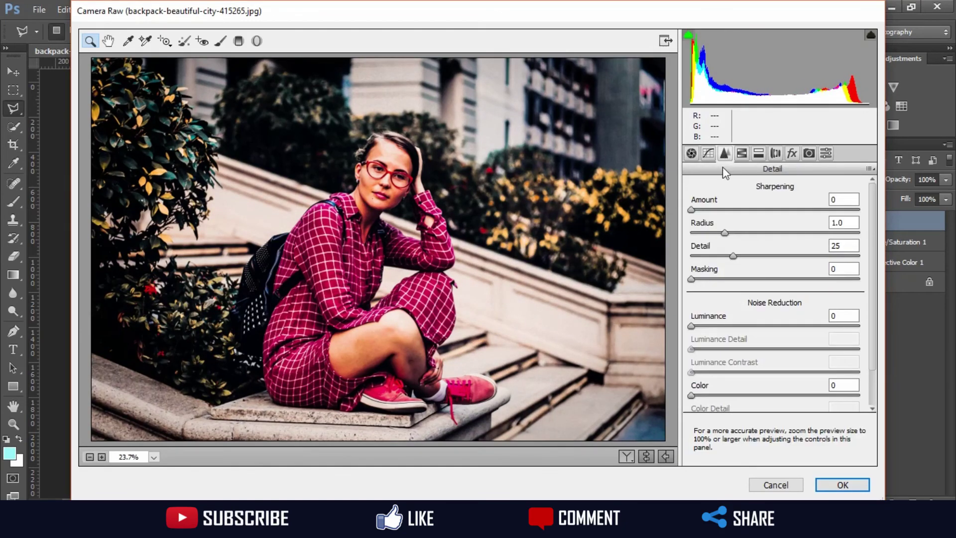
mouse_move(691, 326)
left_mouse_down()
mouse_move(745, 327)
mouse_move(624, 337)
left_mouse_up()
left_click_drag(691, 209, 799, 209)
left_click_drag(691, 326, 700, 326)
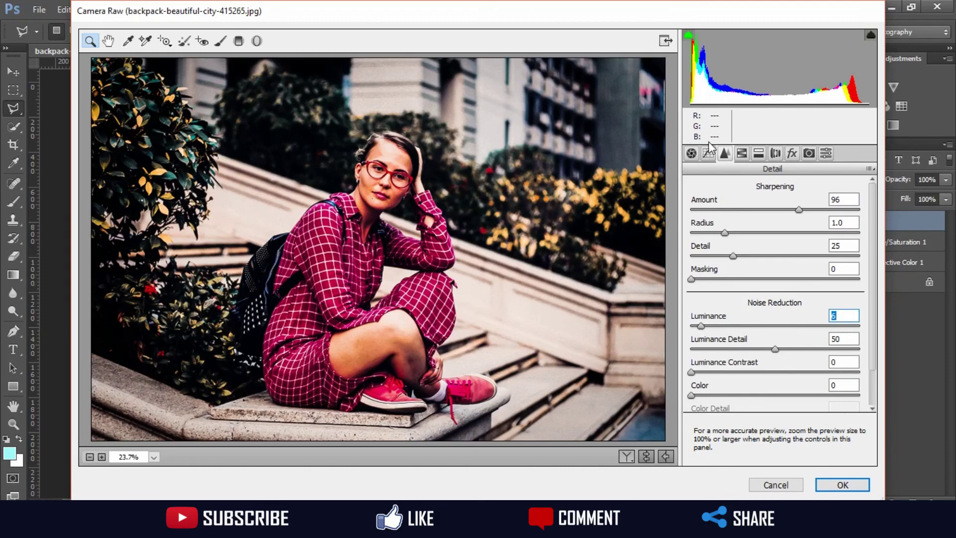
left_click(831, 485)
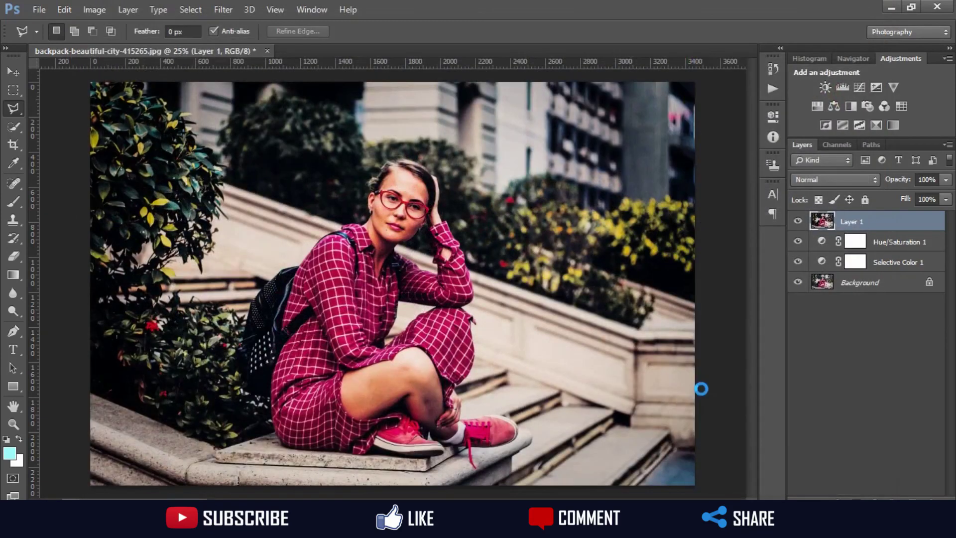